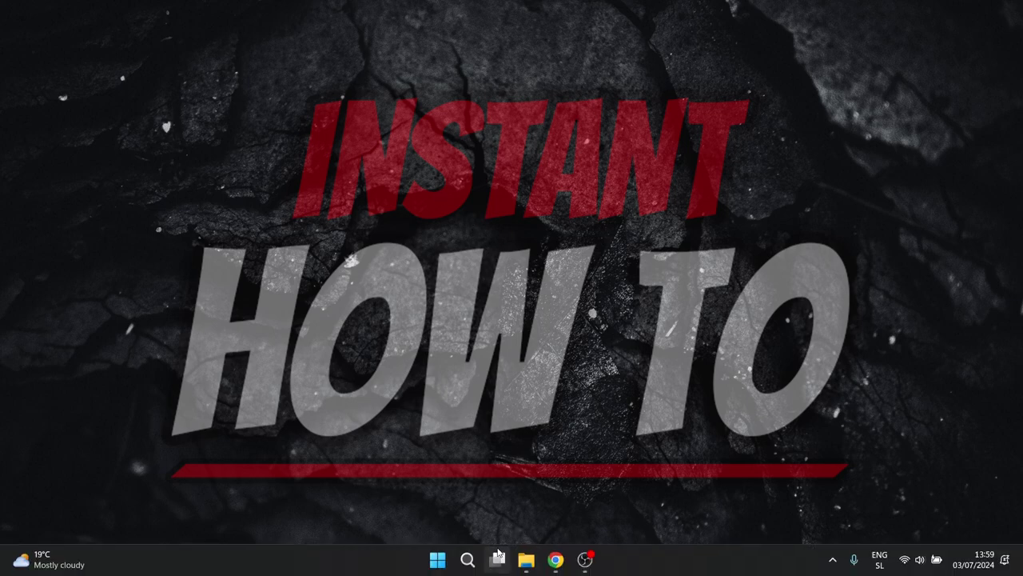
# - Open the Run dialog from Windows Search and enter %appdata% as the location
pyautogui.click(471, 562)
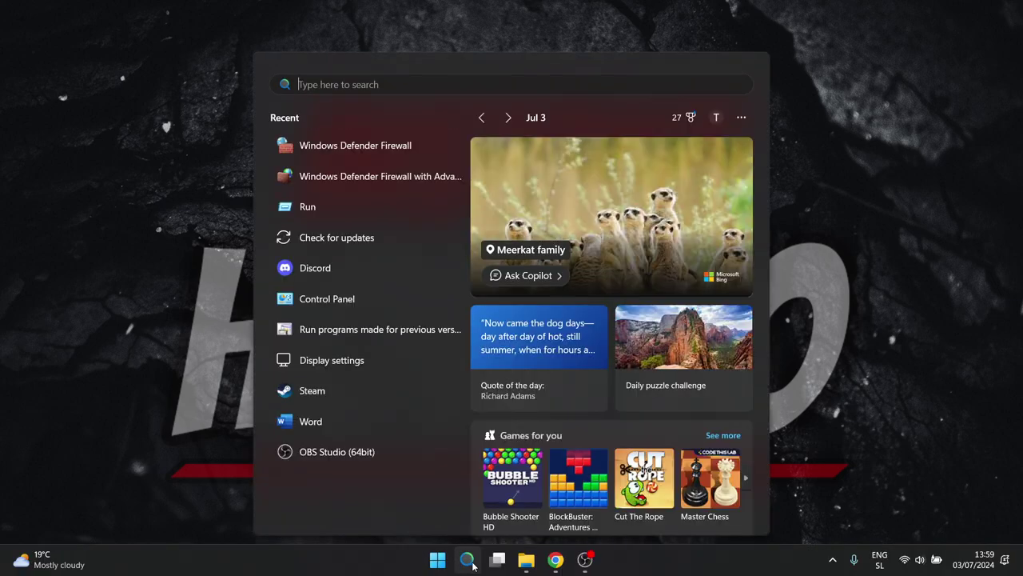
pyautogui.write('run')
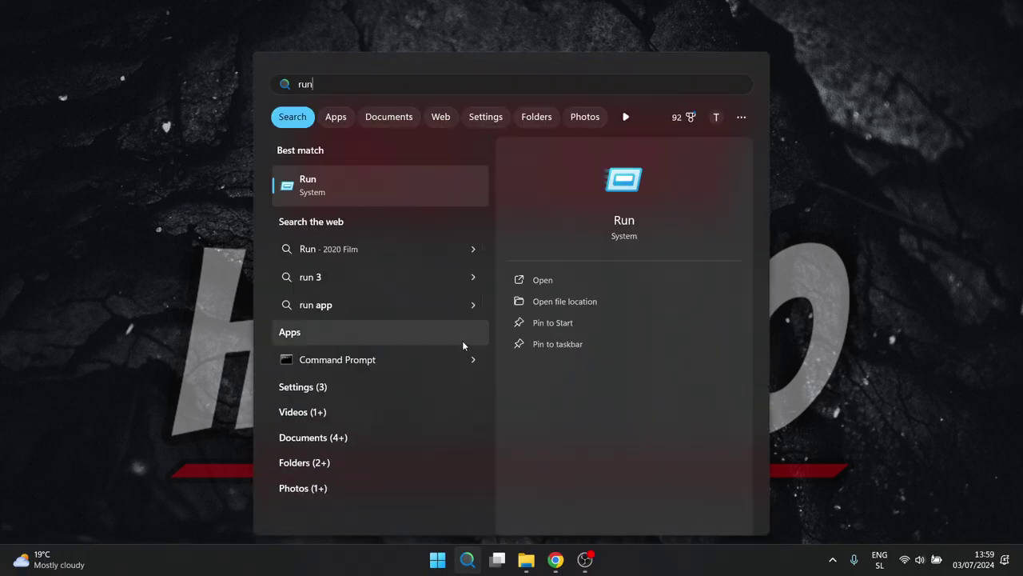
pyautogui.click(353, 185)
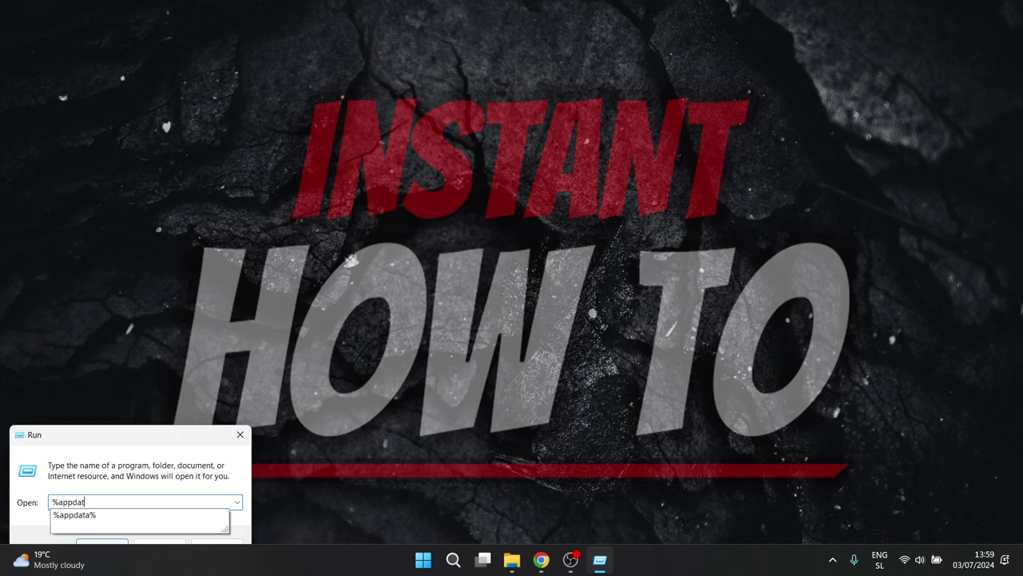
pyautogui.write('a%')
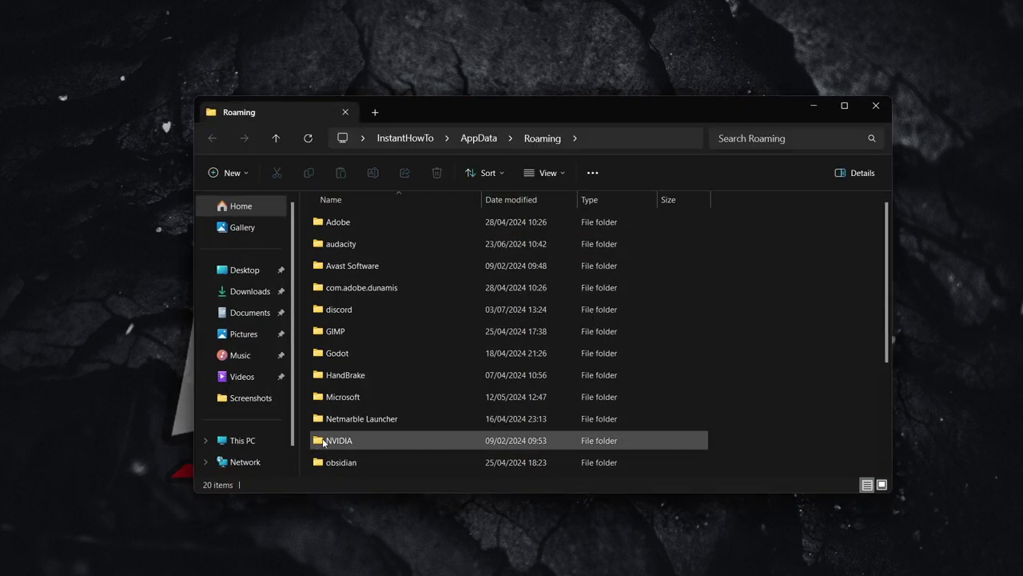
# - Open the discord folder and try deleting Cache, dismissing the folder-in-use warning
pyautogui.doubleClick(363, 308)
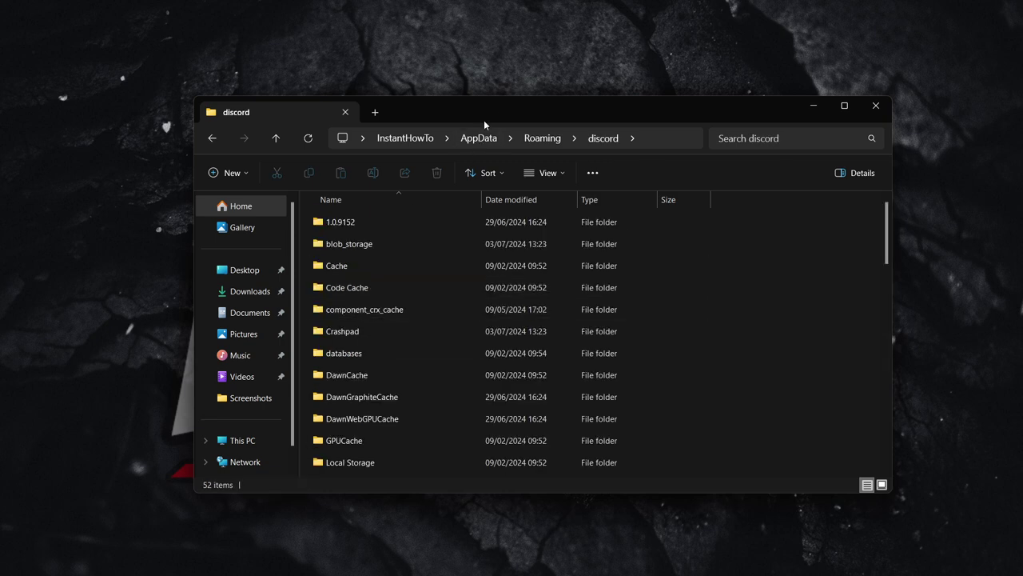
pyautogui.moveTo(484, 120); pyautogui.dragTo(507, 108)
pyautogui.click(386, 259)
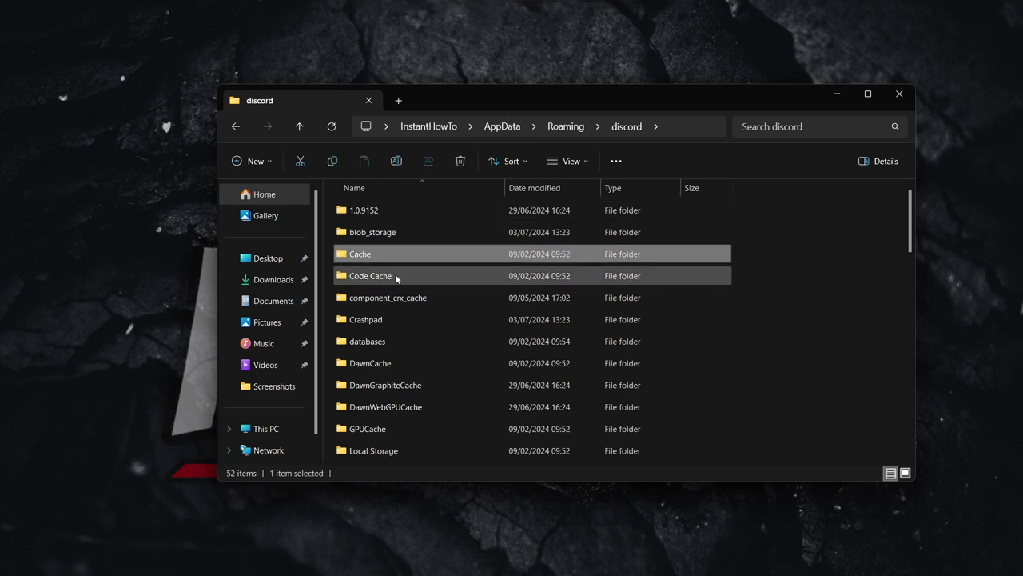
pyautogui.keyDown('ctrl'); pyautogui.click(395, 280); pyautogui.keyUp('ctrl')
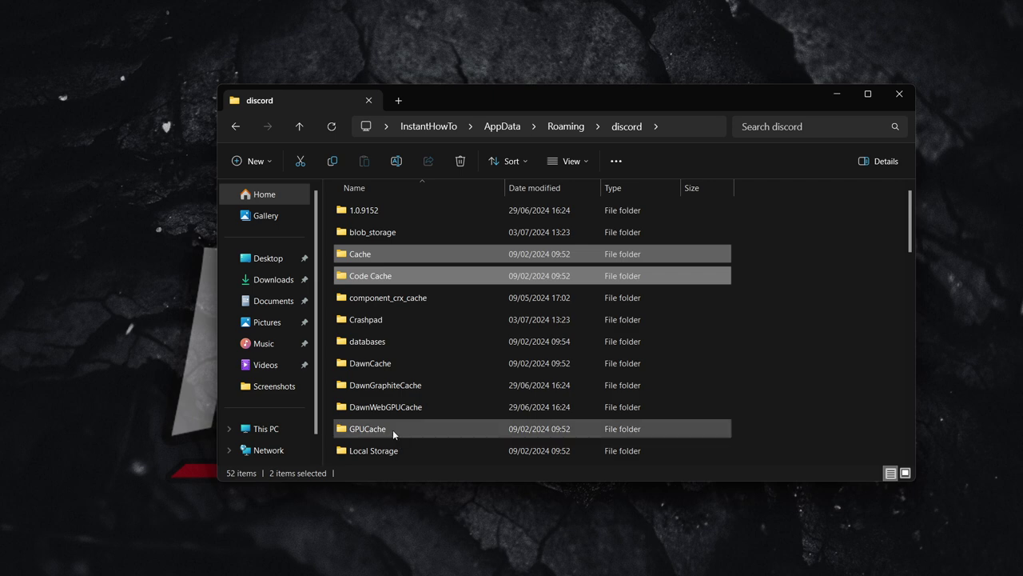
pyautogui.keyDown('ctrl'); pyautogui.click(394, 431); pyautogui.keyUp('ctrl')
pyautogui.click(399, 255)
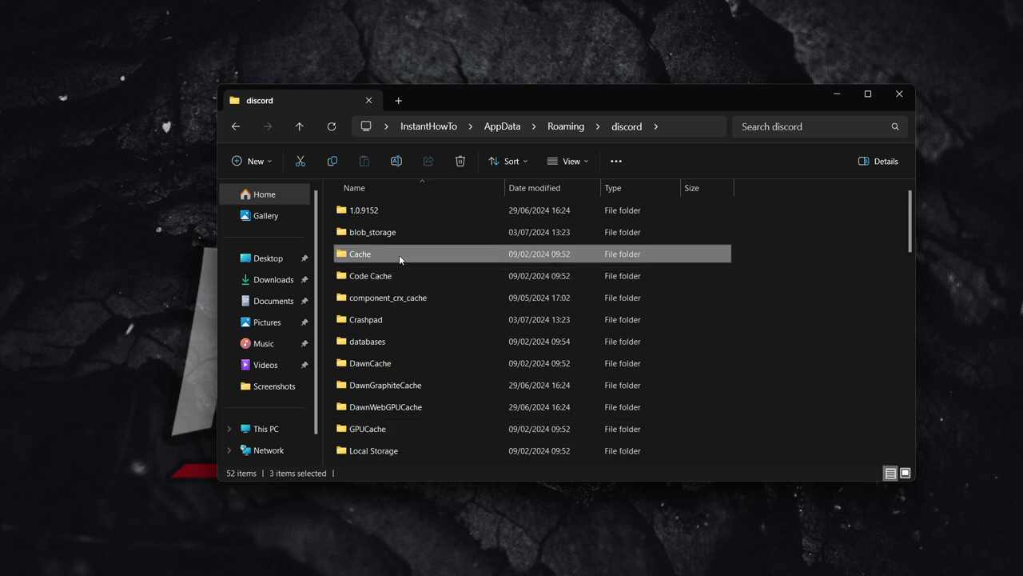
pyautogui.click(462, 162)
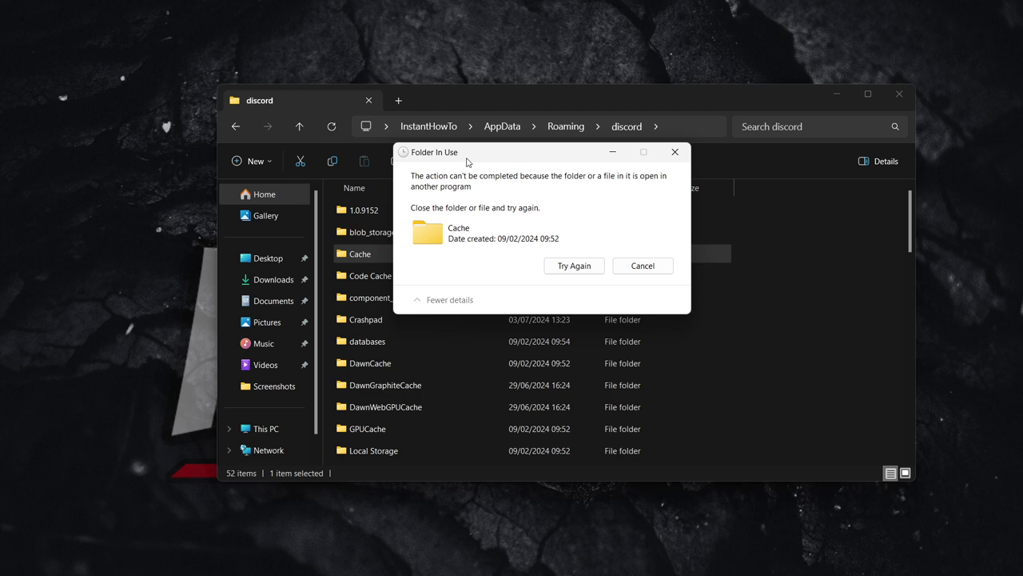
pyautogui.moveTo(470, 163); pyautogui.dragTo(467, 168)
pyautogui.click(674, 157)
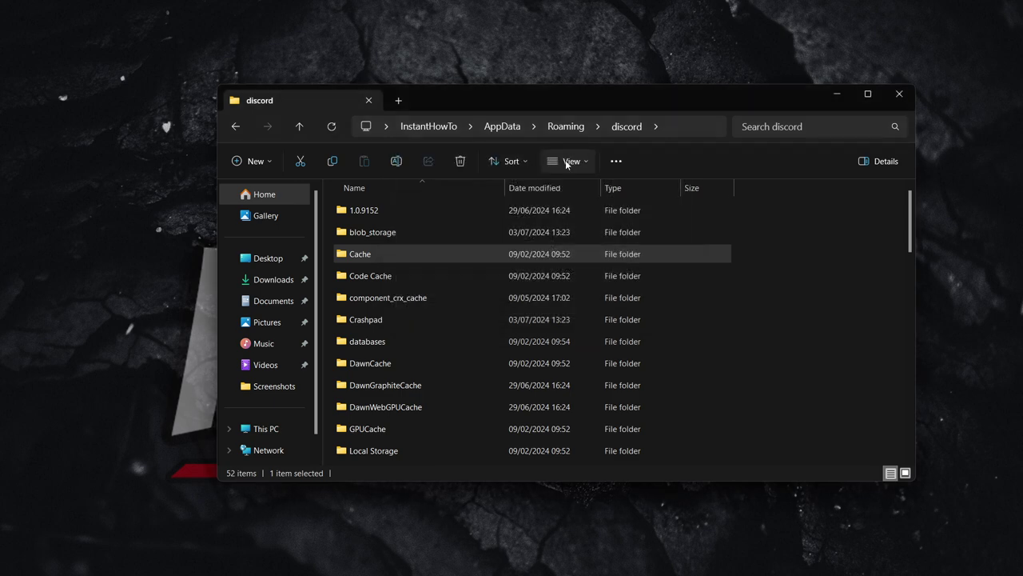
# - Open Task Manager, filter for 'discord' and end the Discord (6) process group
pyautogui.moveTo(670, 570)
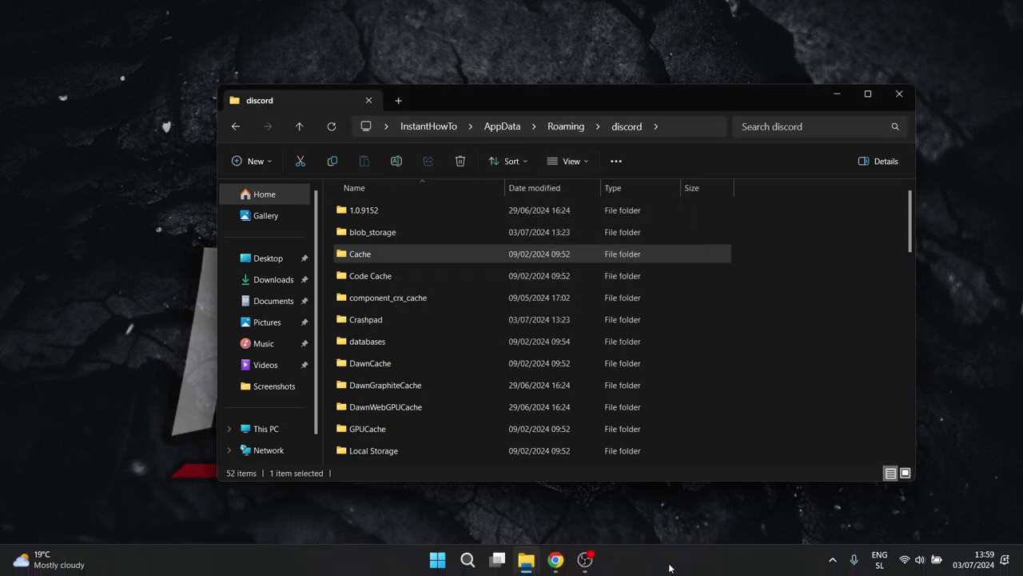
pyautogui.rightClick(669, 564)
pyautogui.click(723, 512)
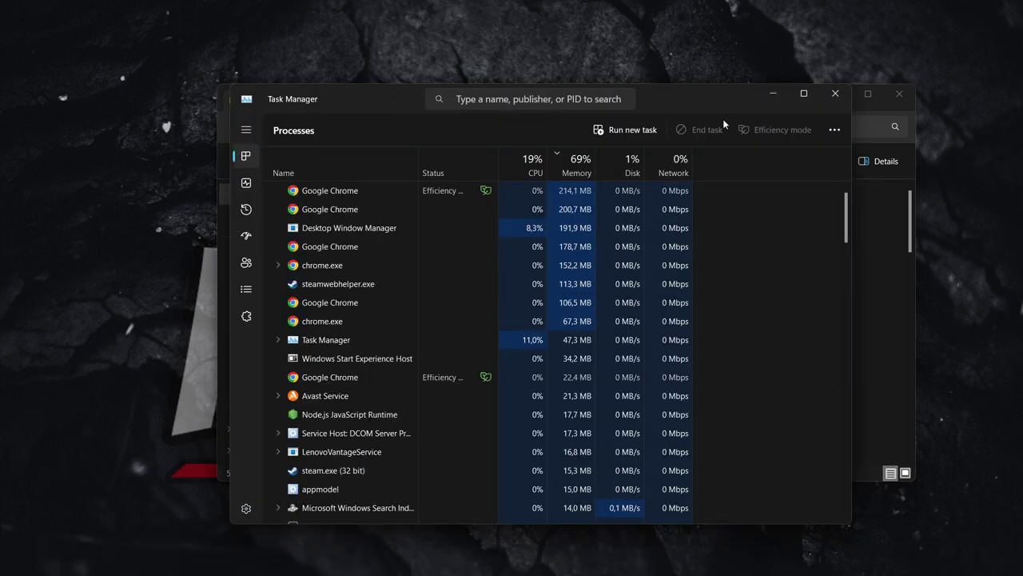
pyautogui.click(598, 103)
pyautogui.write('discord')
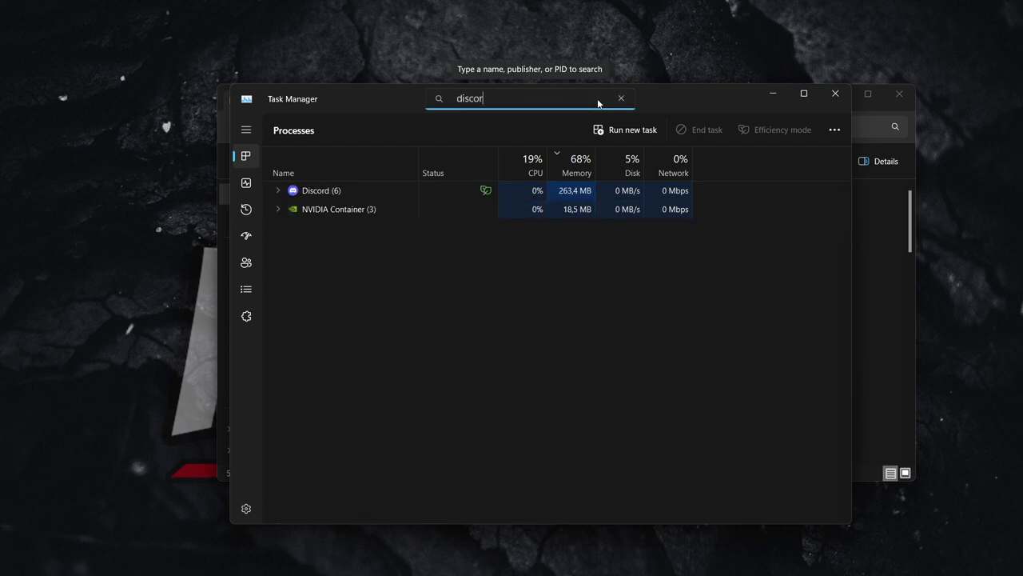
pyautogui.click(372, 193)
pyautogui.click(699, 133)
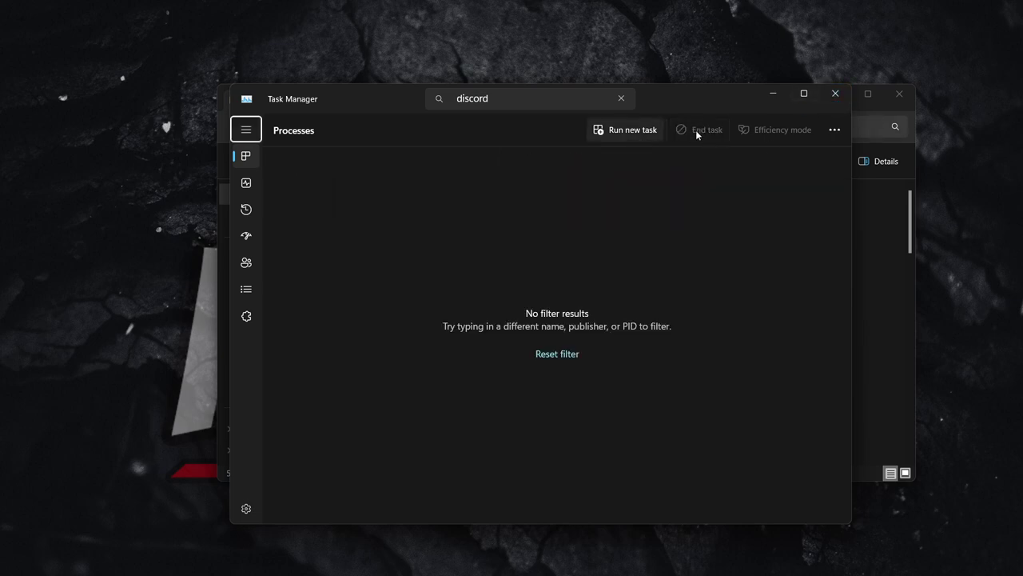
# - Close Task Manager and delete the now-unlocked Cache folder
pyautogui.click(834, 95)
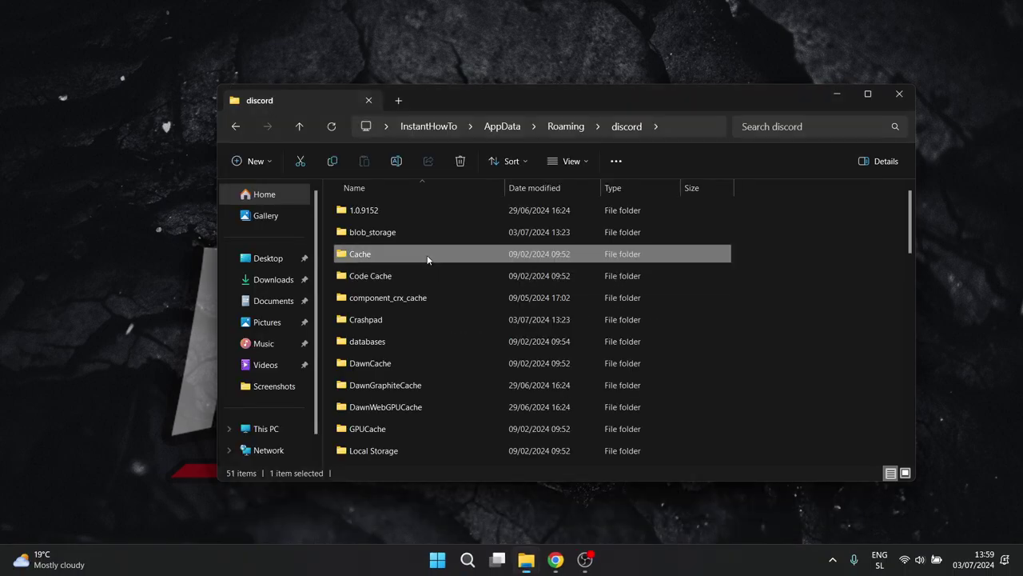
pyautogui.click(634, 254)
pyautogui.click(467, 164)
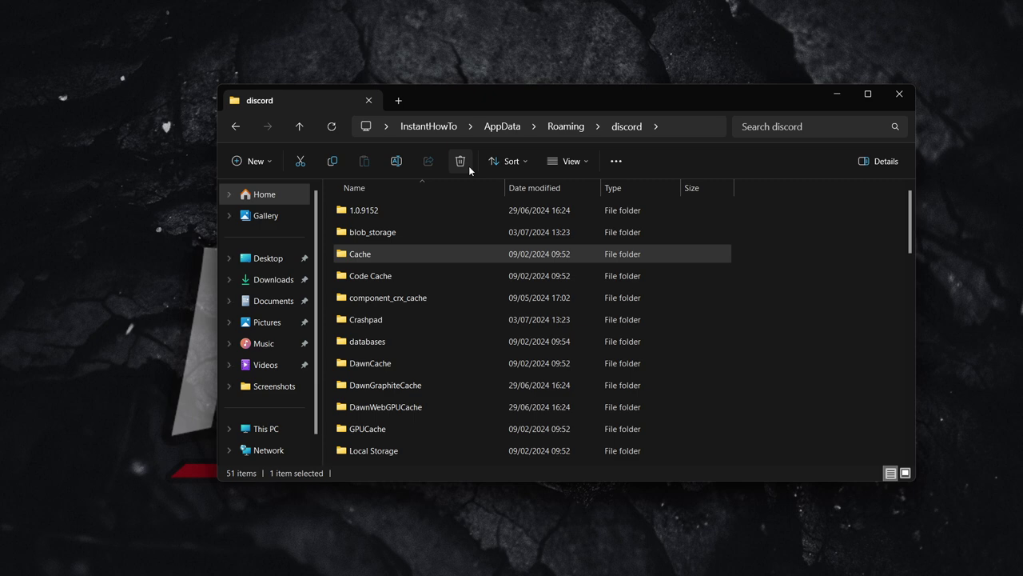
pyautogui.click(420, 254)
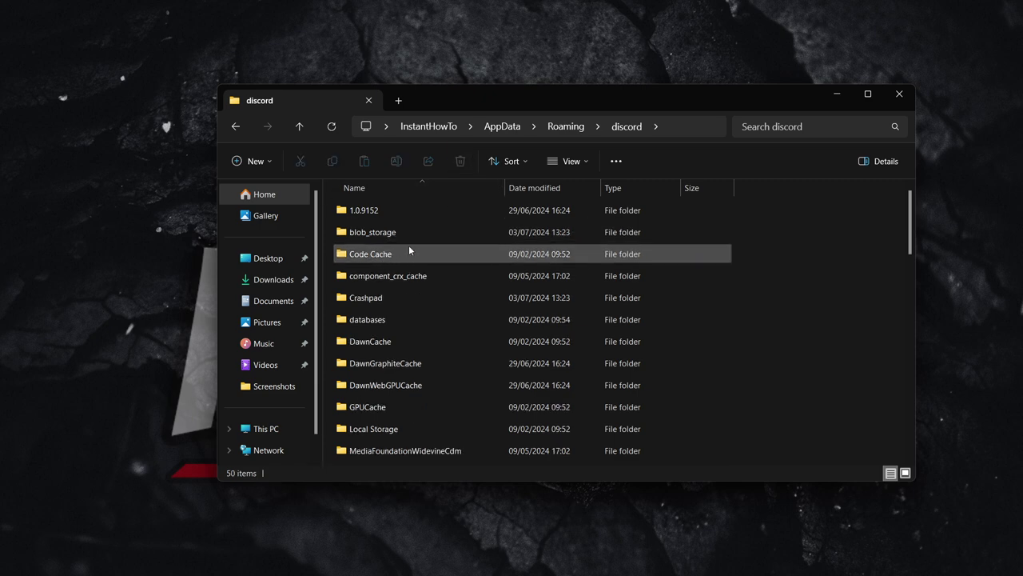
# - Delete the Code Cache and GPUCache folders, leaving 48 items in Roaming\discord
pyautogui.click(416, 253)
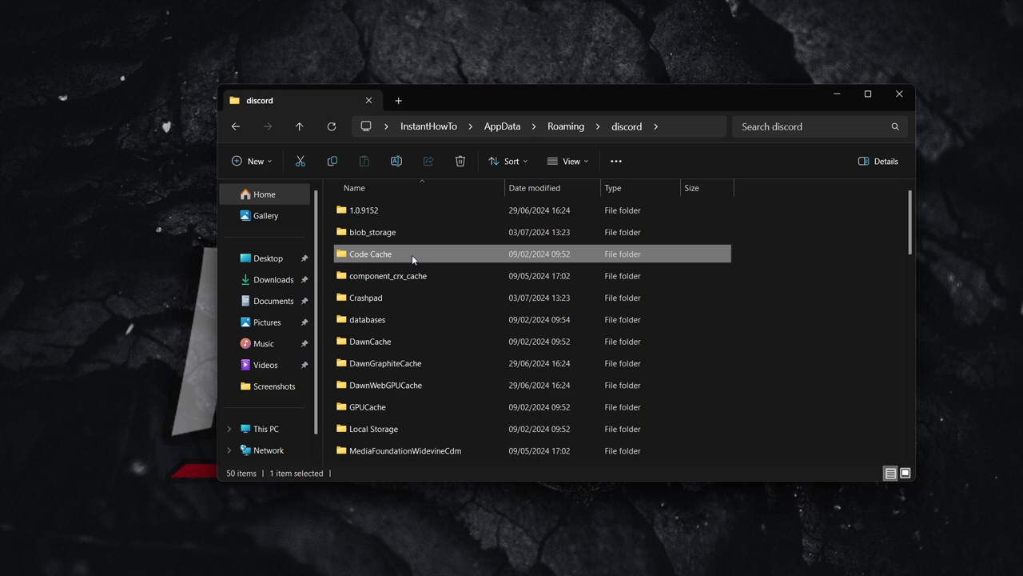
pyautogui.click(468, 161)
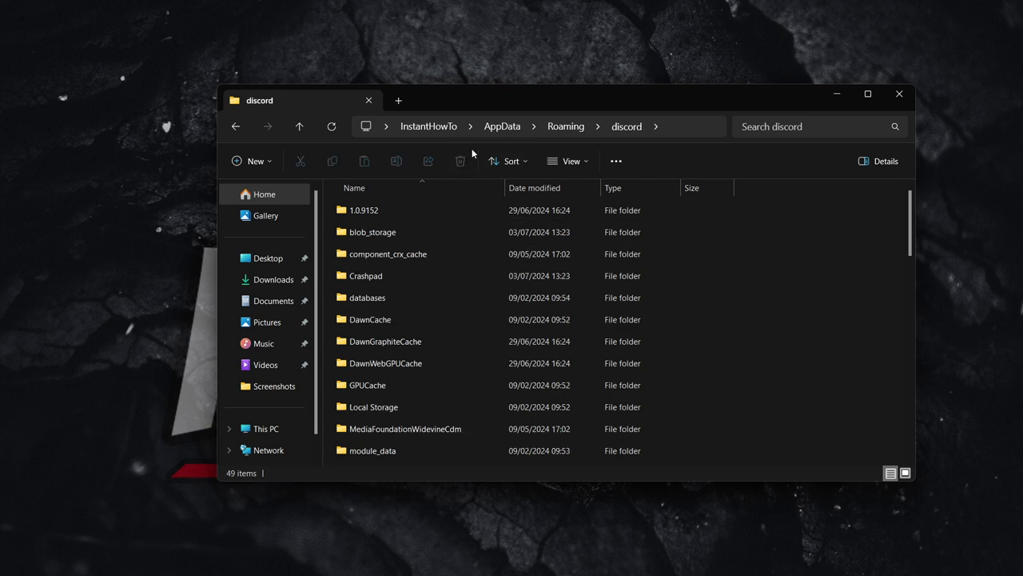
pyautogui.click(377, 387)
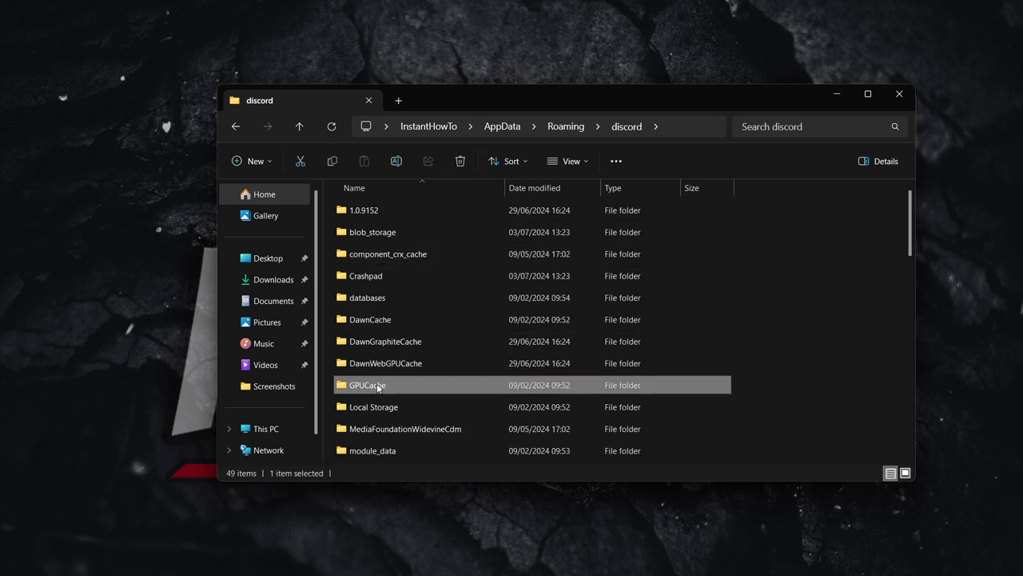
pyautogui.click(461, 161)
pyautogui.scroll(-7, 439, 319)
pyautogui.scroll(4, 435, 328)
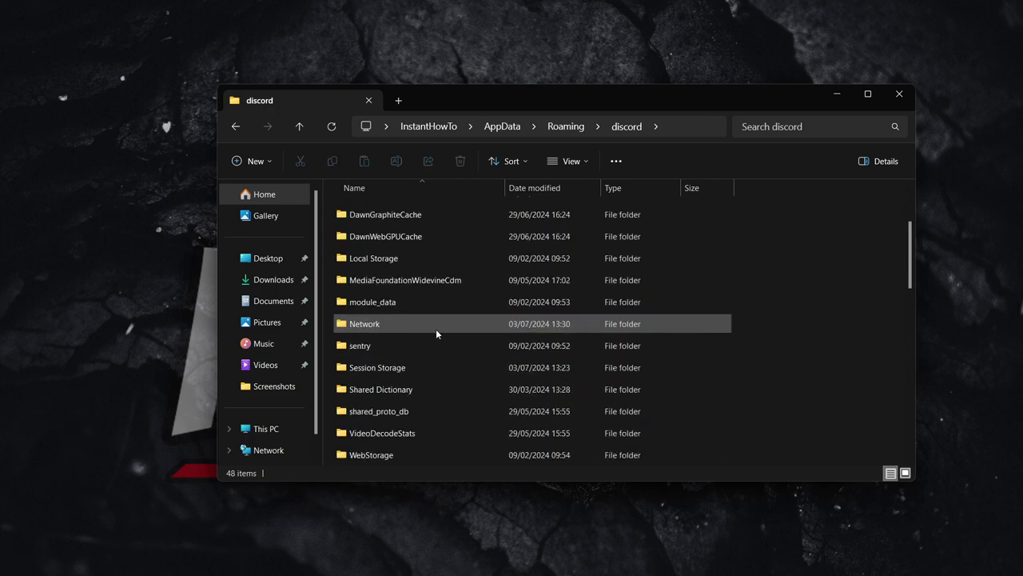
pyautogui.scroll(-10, 430, 324)
pyautogui.scroll(8, 430, 327)
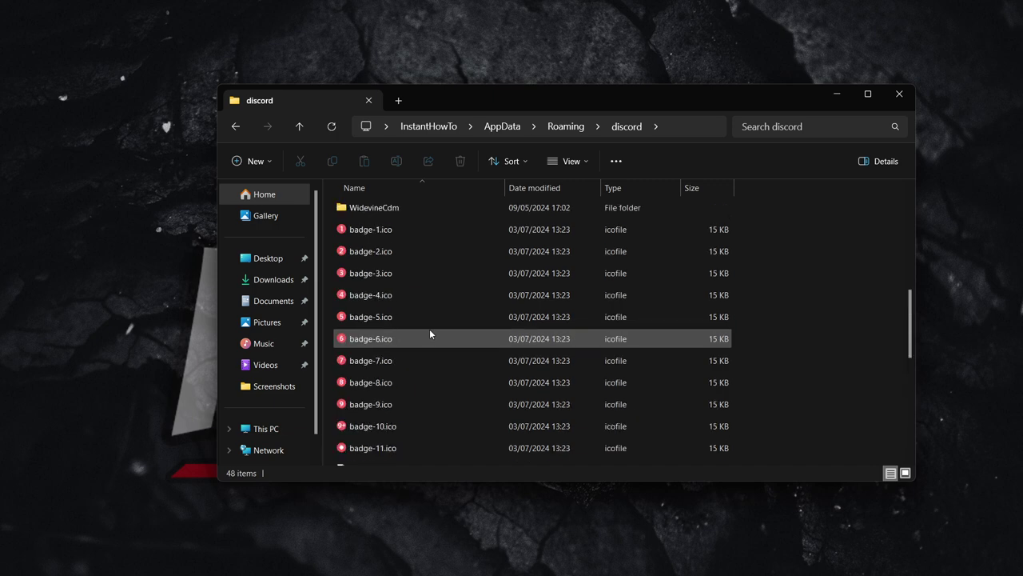
pyautogui.scroll(5, 431, 336)
pyautogui.scroll(-6, 435, 339)
pyautogui.scroll(6, 436, 344)
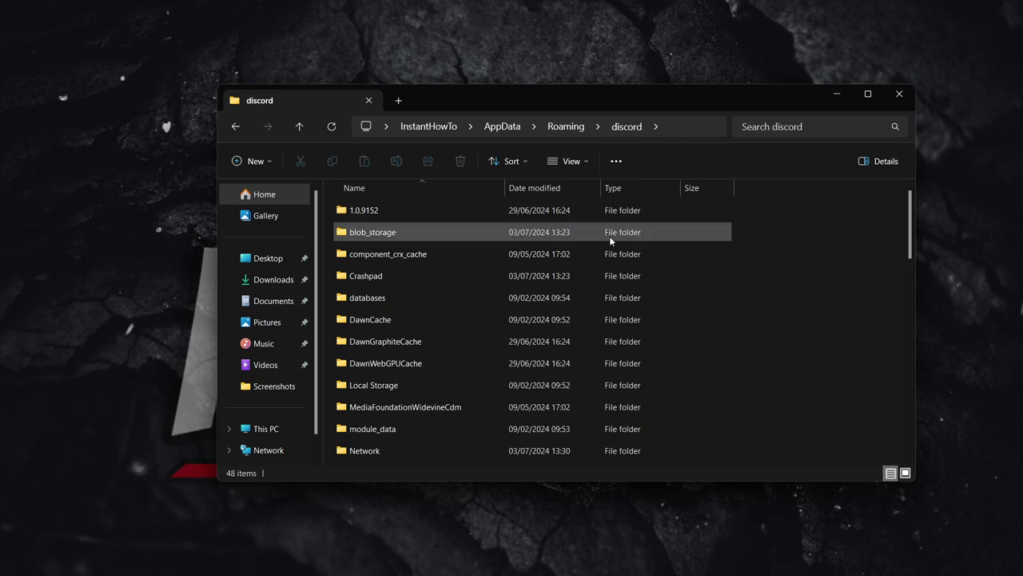
# - Close the discord folder window and turn on Show desktop icons from the desktop View menu
pyautogui.click(899, 94)
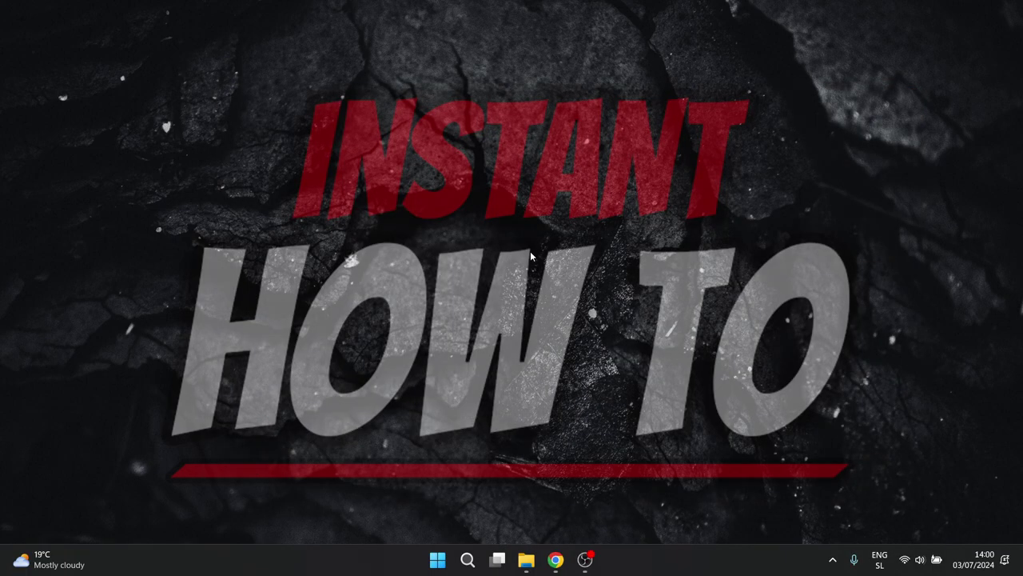
pyautogui.rightClick(532, 256)
pyautogui.moveTo(563, 267)
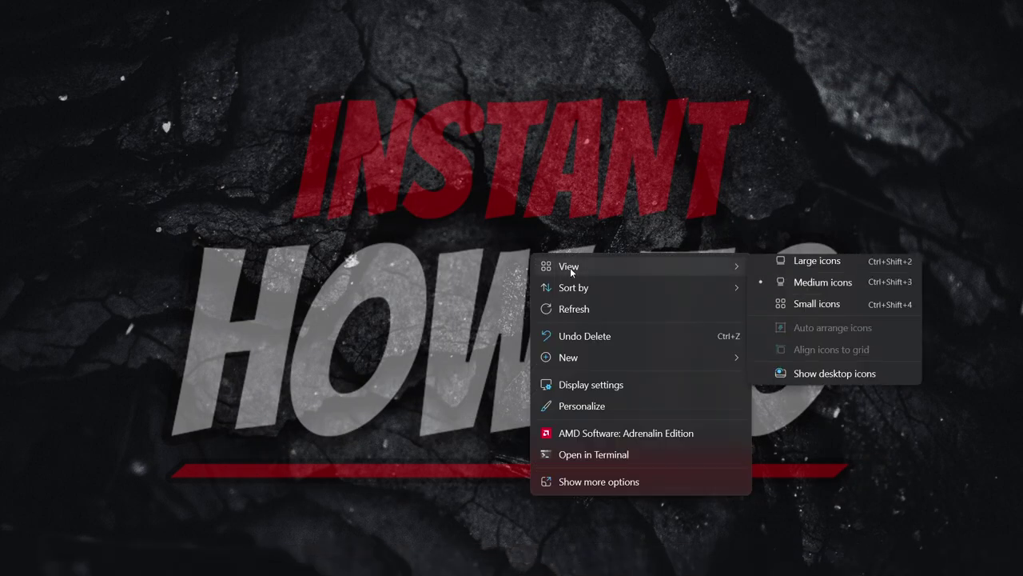
pyautogui.click(829, 383)
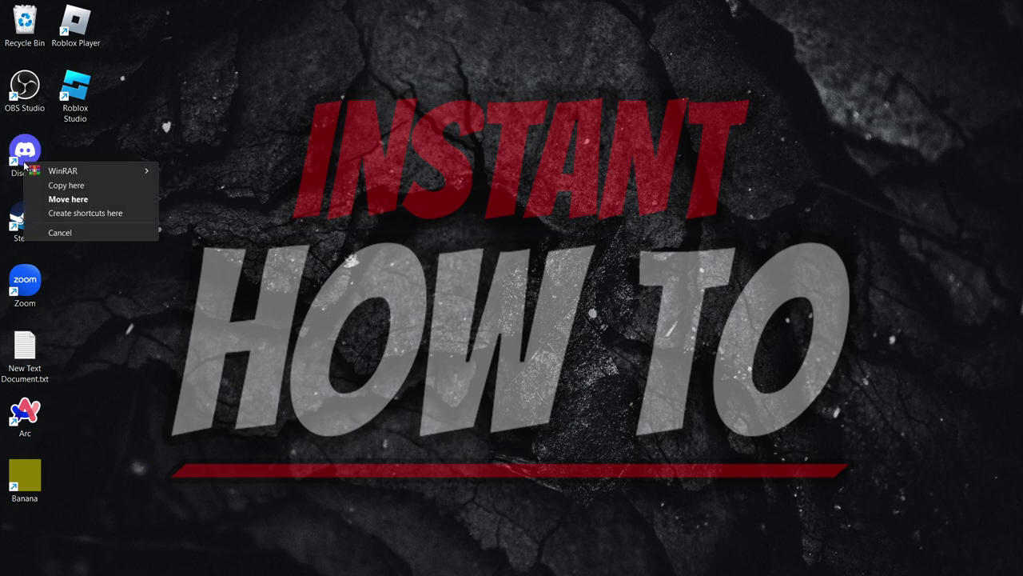
# - On the Discord shortcut's Compatibility tab, tick Disable fullscreen optimizations and Run as administrator, and apply
pyautogui.press('Escape')
pyautogui.rightClick(27, 154)
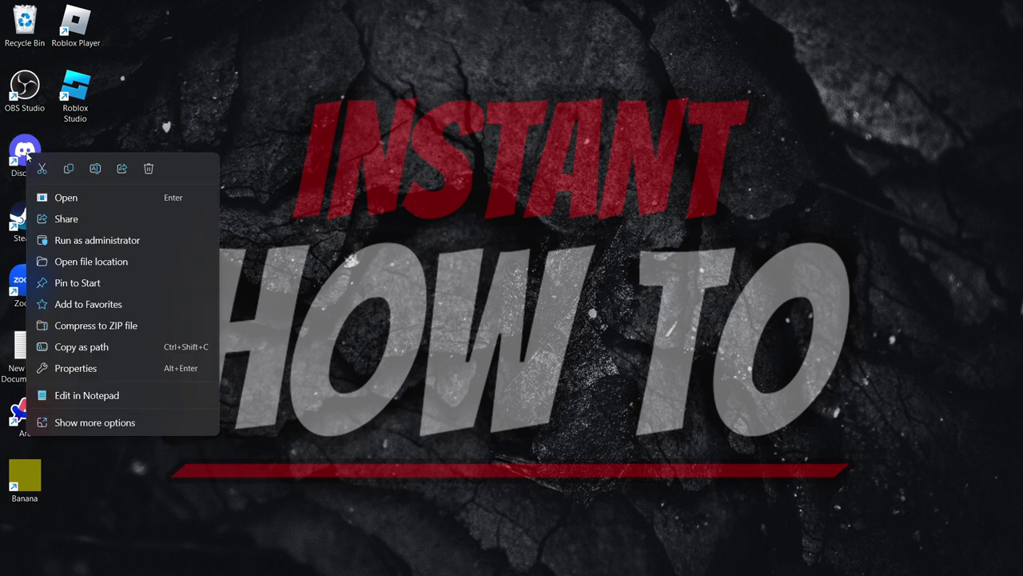
pyautogui.click(118, 424)
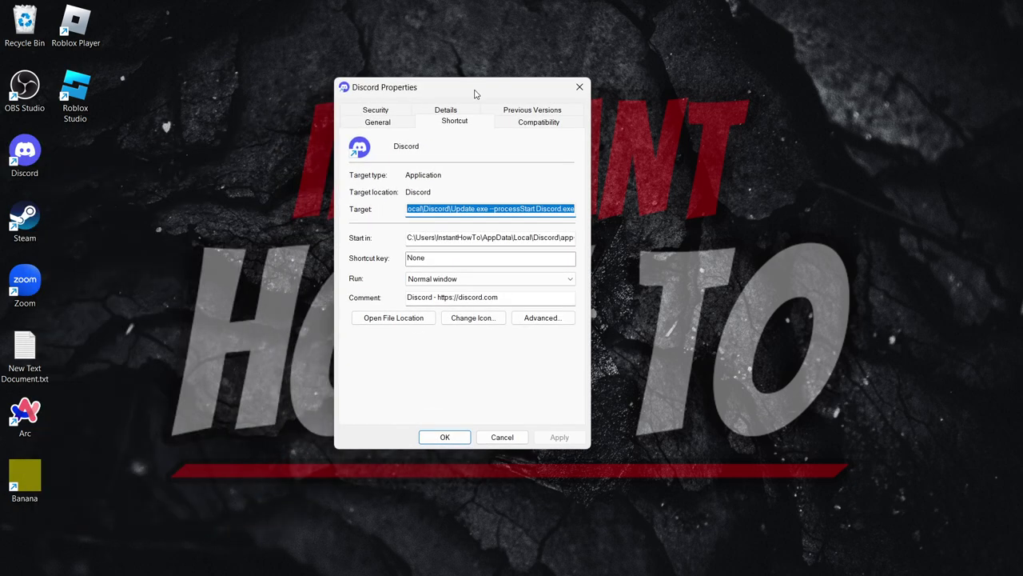
pyautogui.click(533, 125)
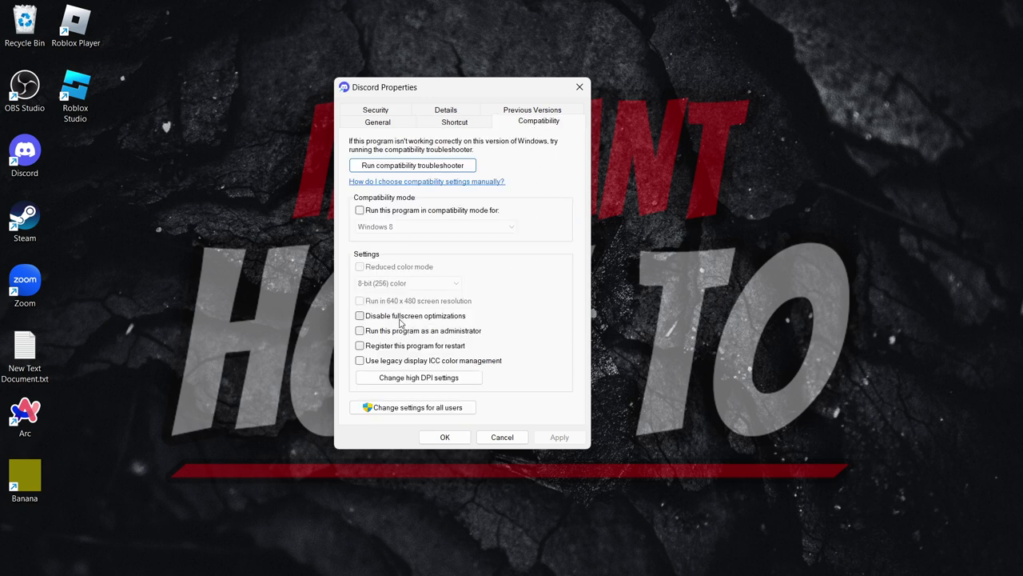
pyautogui.click(404, 319)
pyautogui.click(395, 333)
pyautogui.click(559, 437)
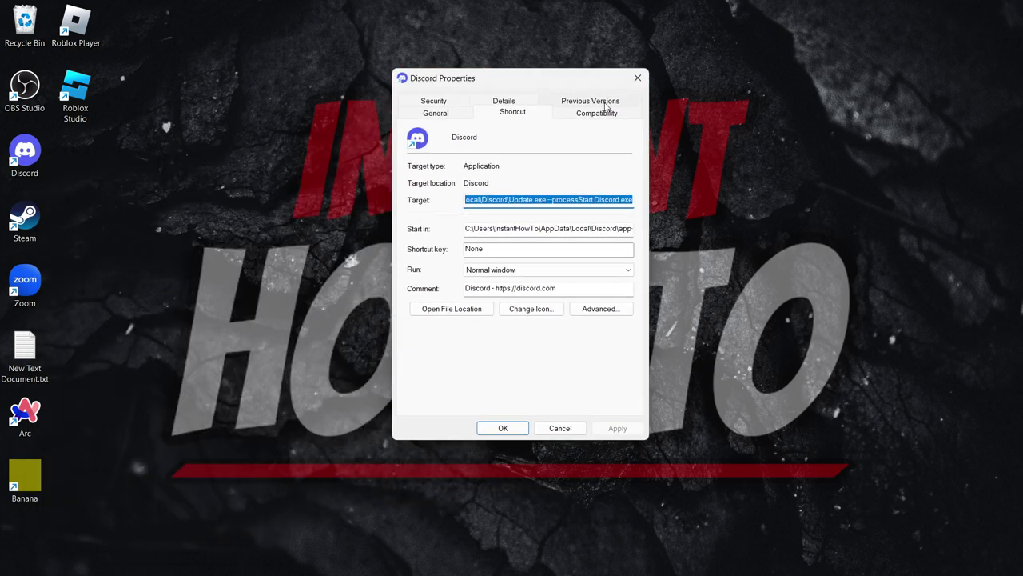
# - Enable Windows 8 compatibility mode for Discord, then search Windows for cmd
pyautogui.click(600, 114)
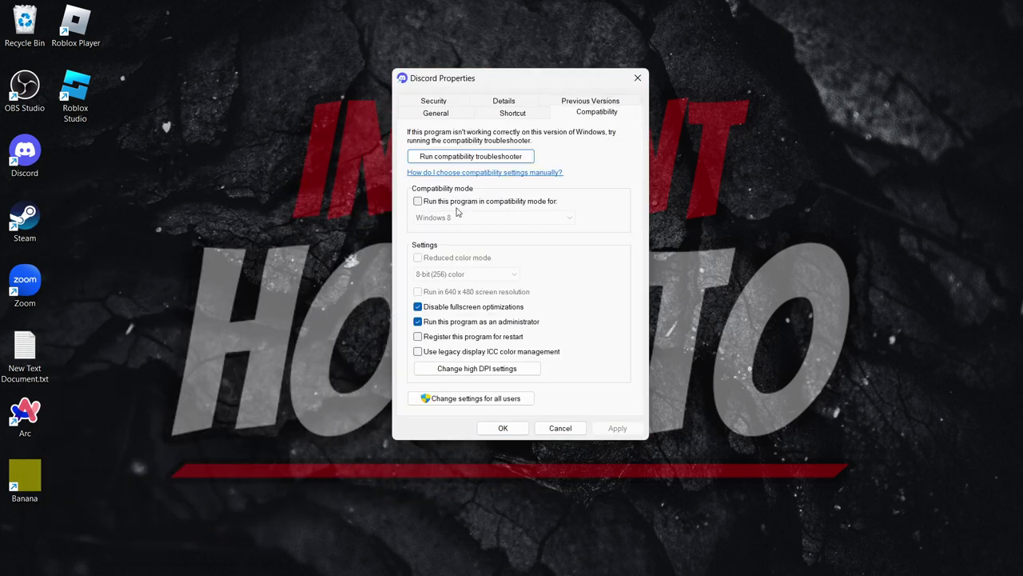
pyautogui.click(417, 201)
pyautogui.click(469, 219)
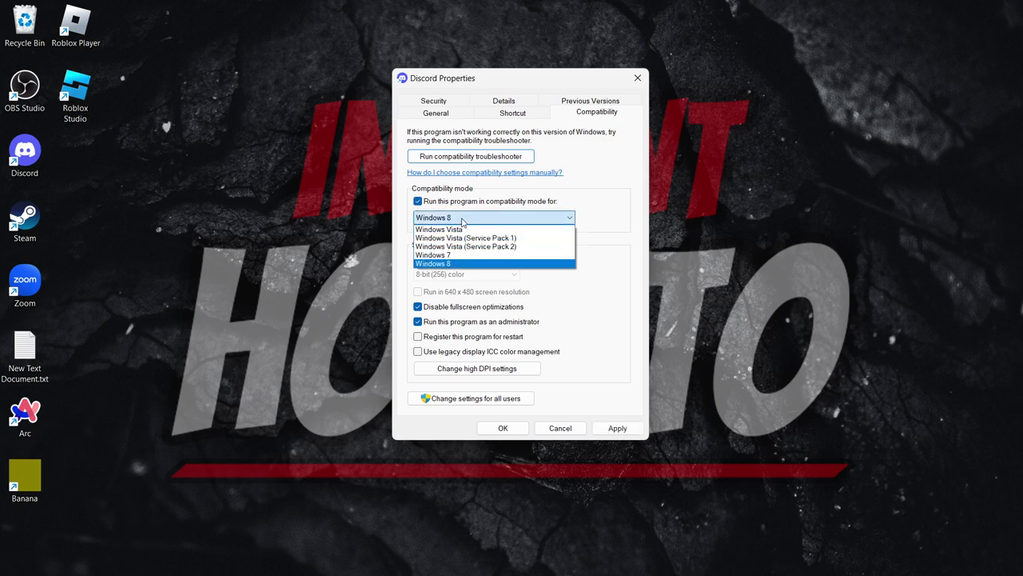
pyautogui.click(462, 221)
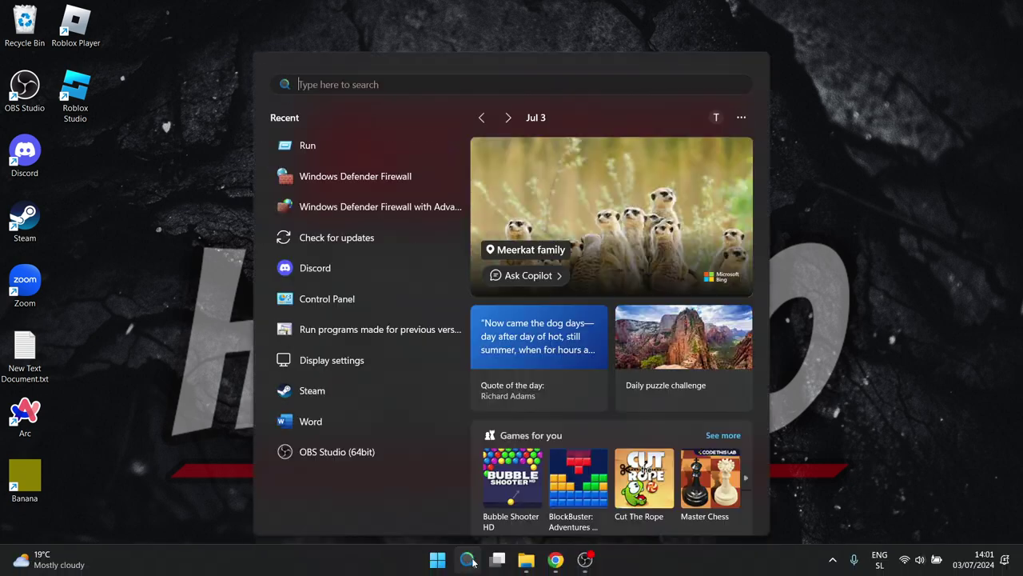
pyautogui.write('cmd')
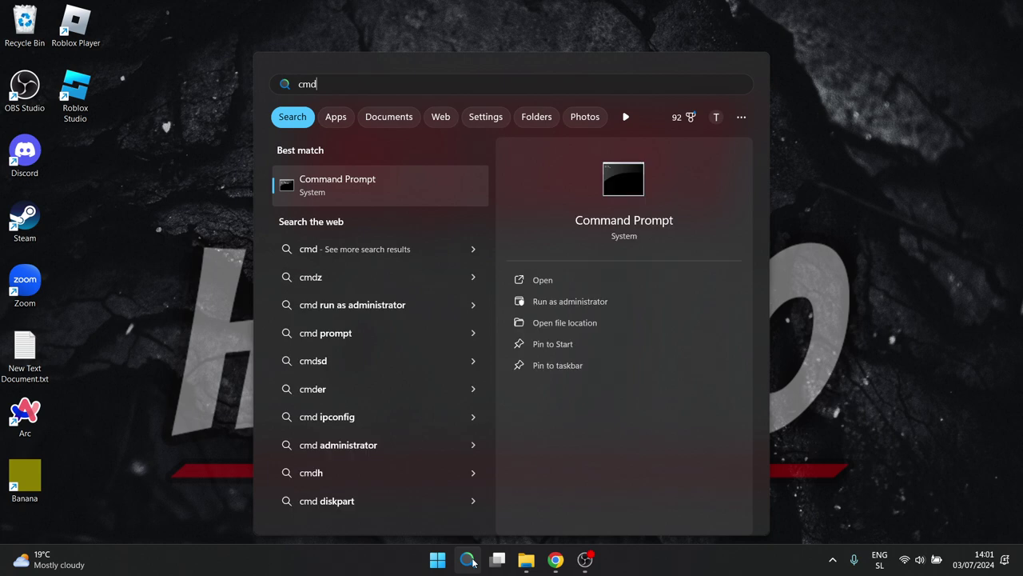
# - Open Command Prompt and enter sfc /scannow to scan system files
pyautogui.click(368, 184)
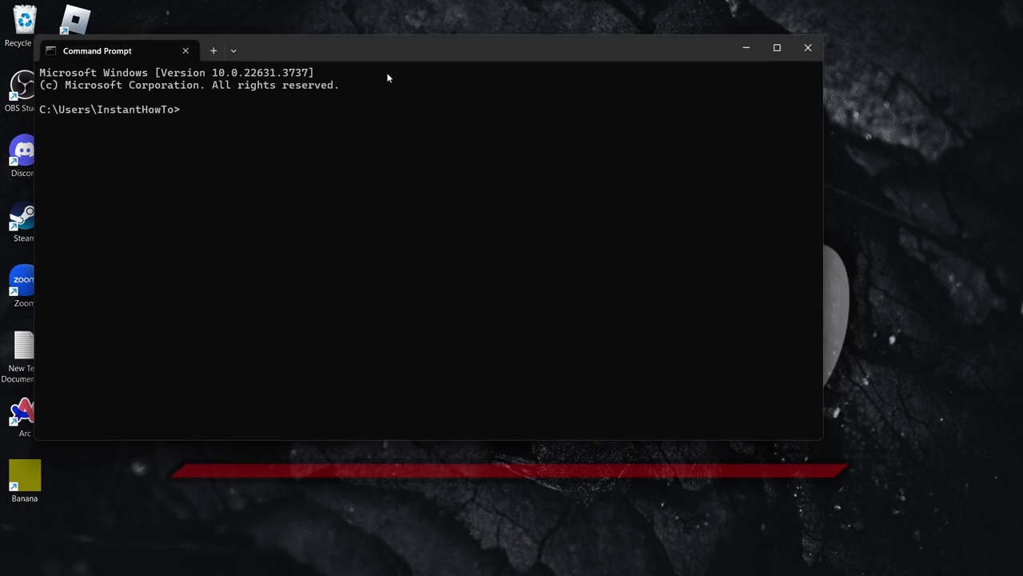
pyautogui.moveTo(400, 52); pyautogui.dragTo(510, 100)
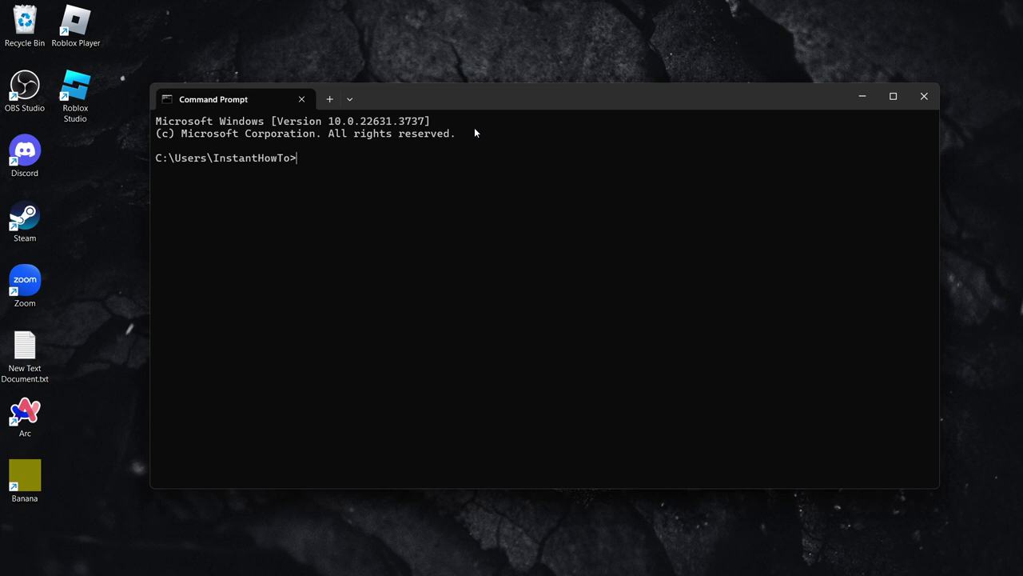
pyautogui.write('sfc /scannow')
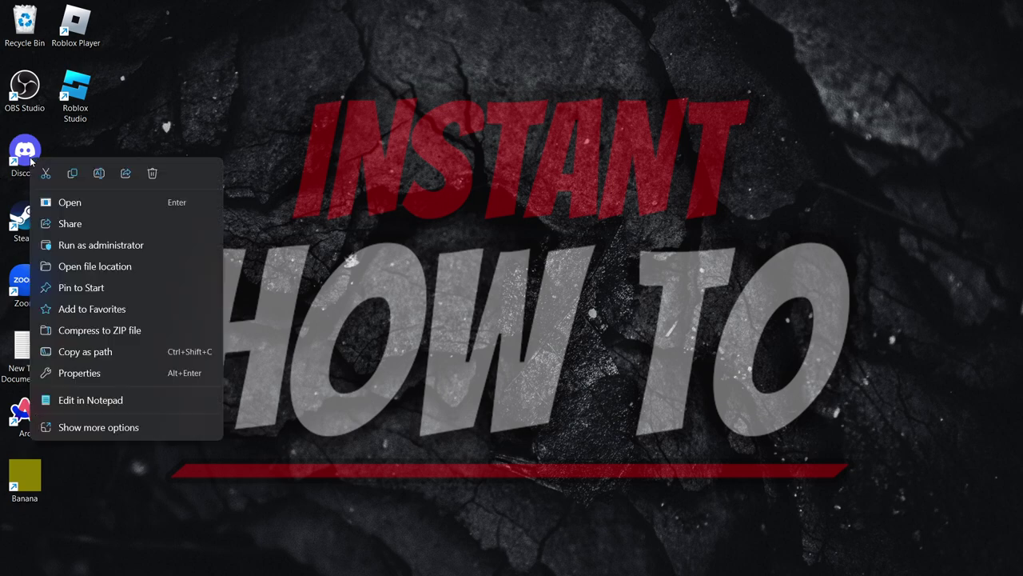
# - Open Discord's file location (AppData\Local\Discord) and copy its folder path from the address bar
pyautogui.click(116, 268)
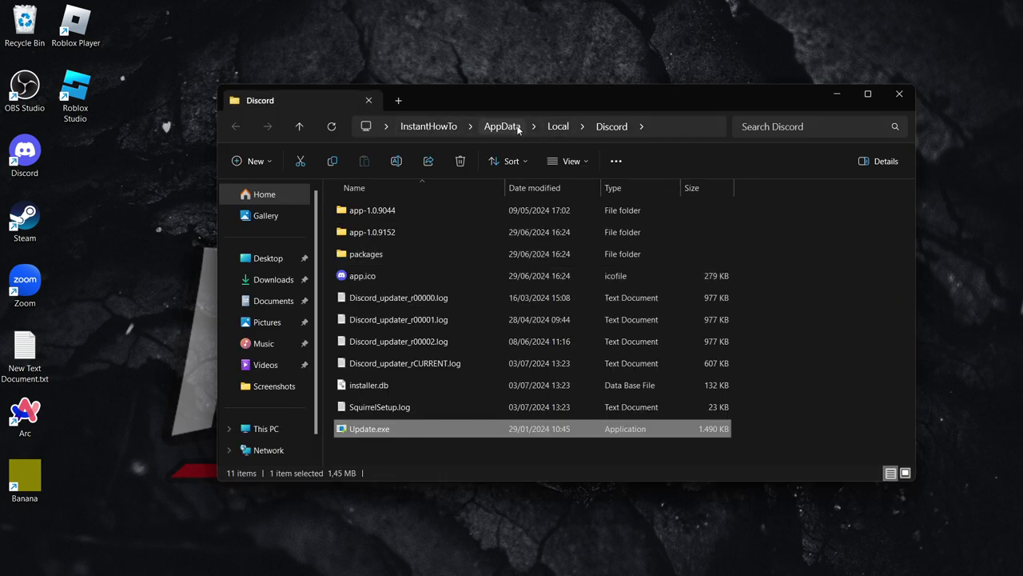
pyautogui.click(694, 129)
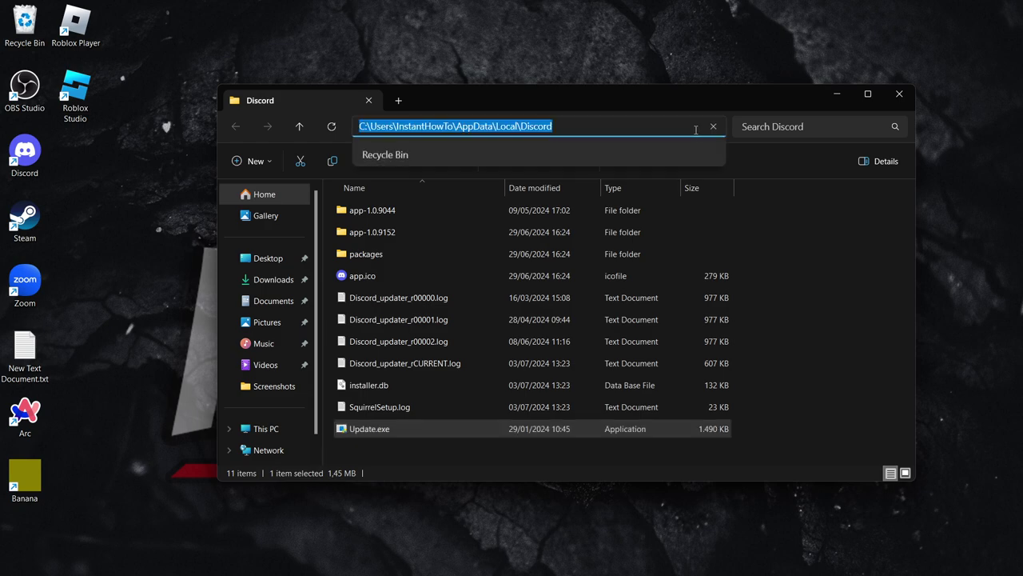
pyautogui.rightClick(488, 128)
pyautogui.click(507, 162)
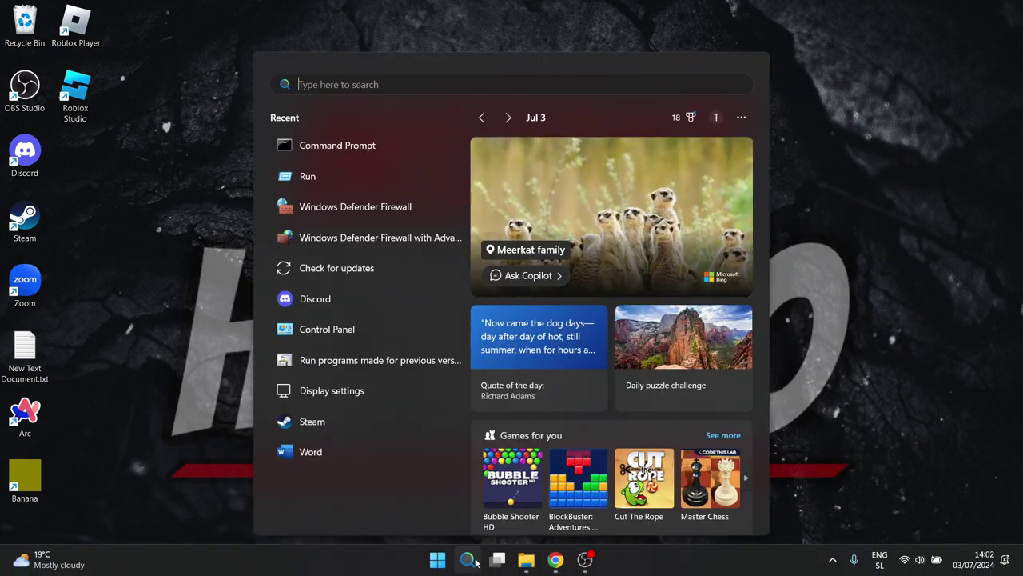
# - Search for 'windows defender firewall' and open its Control Panel page
pyautogui.write('wind')
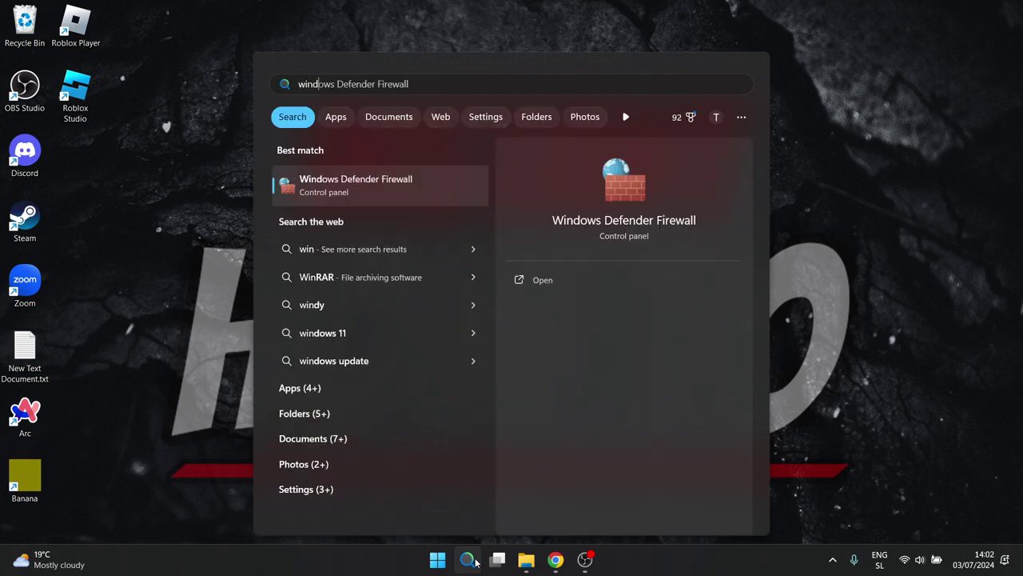
pyautogui.write('ows defender firewall')
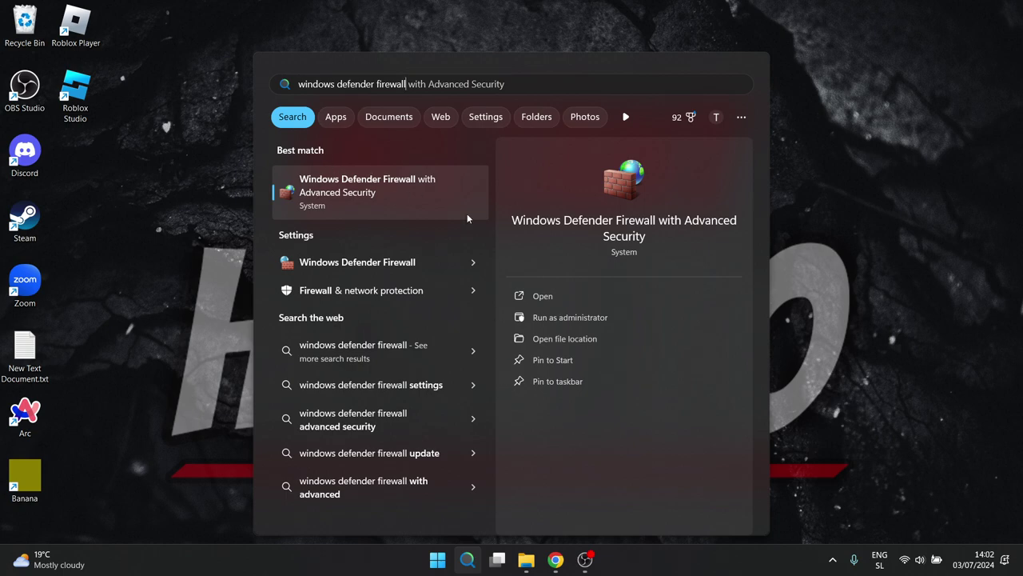
pyautogui.click(346, 267)
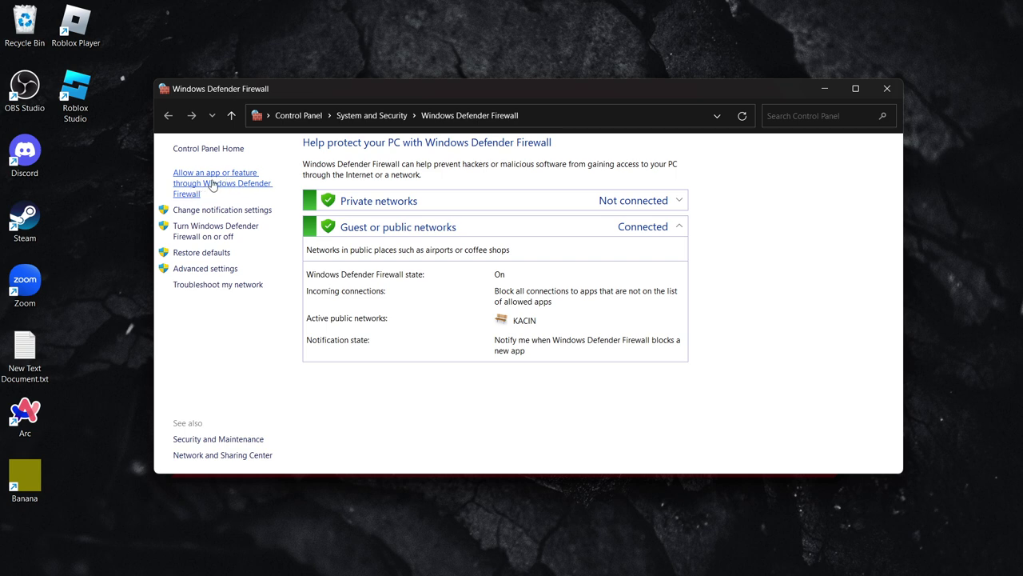
# - Unlock the Windows Defender Firewall allowed apps list and start adding another app
pyautogui.click(213, 184)
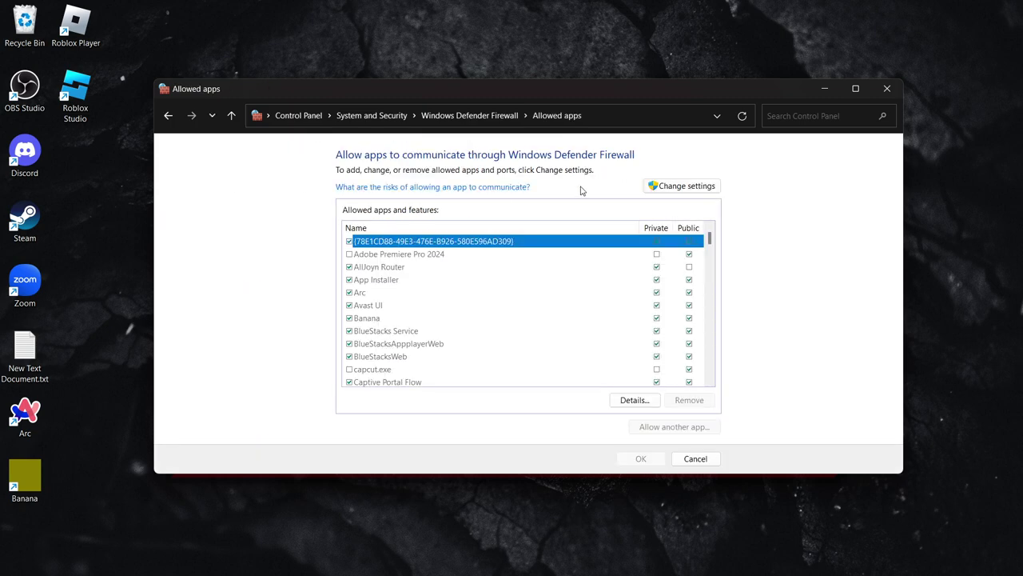
pyautogui.click(683, 188)
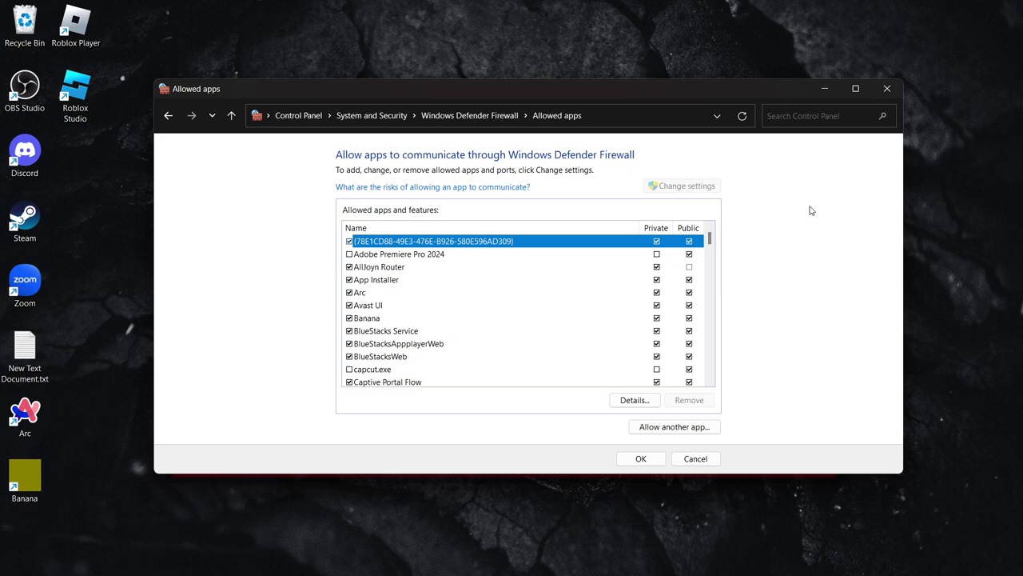
pyautogui.click(688, 431)
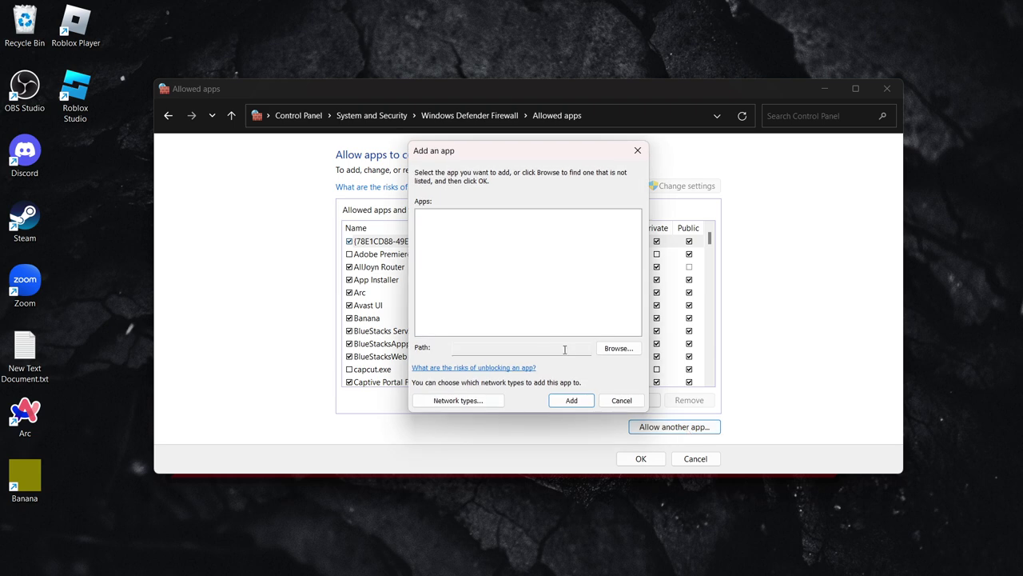
pyautogui.click(542, 349)
pyautogui.rightClick(519, 351)
pyautogui.click(509, 348)
# - Open the desktop Discord shortcut's file location, copy the folder path, and minimize Explorer
pyautogui.click(33, 165)
pyautogui.rightClick(33, 165)
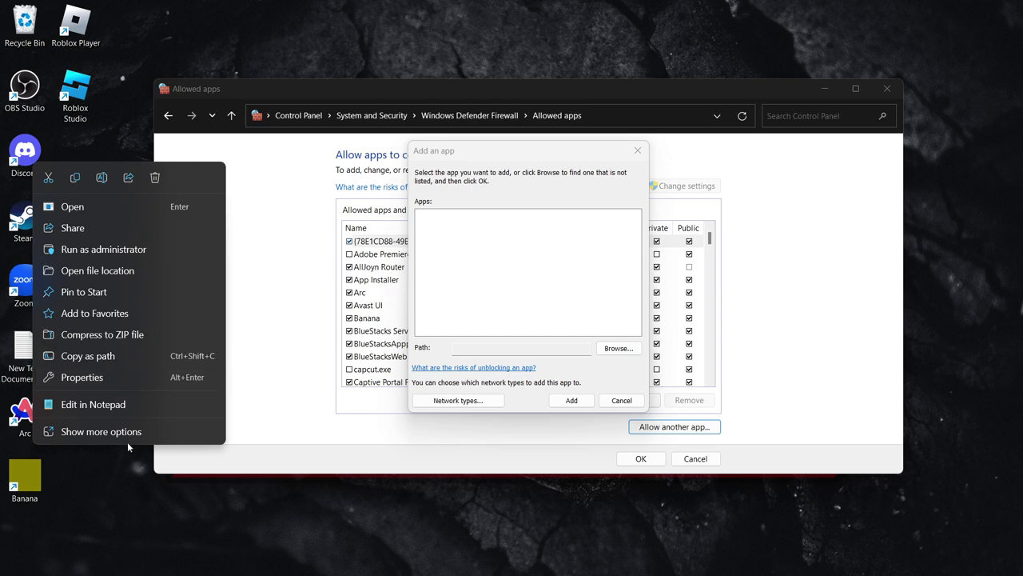
pyautogui.click(90, 274)
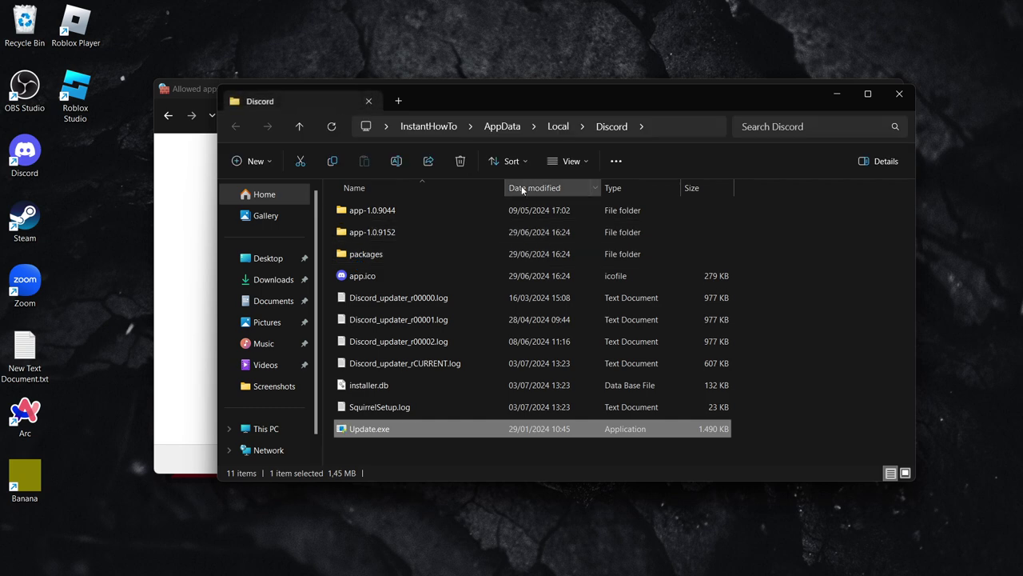
pyautogui.click(686, 128)
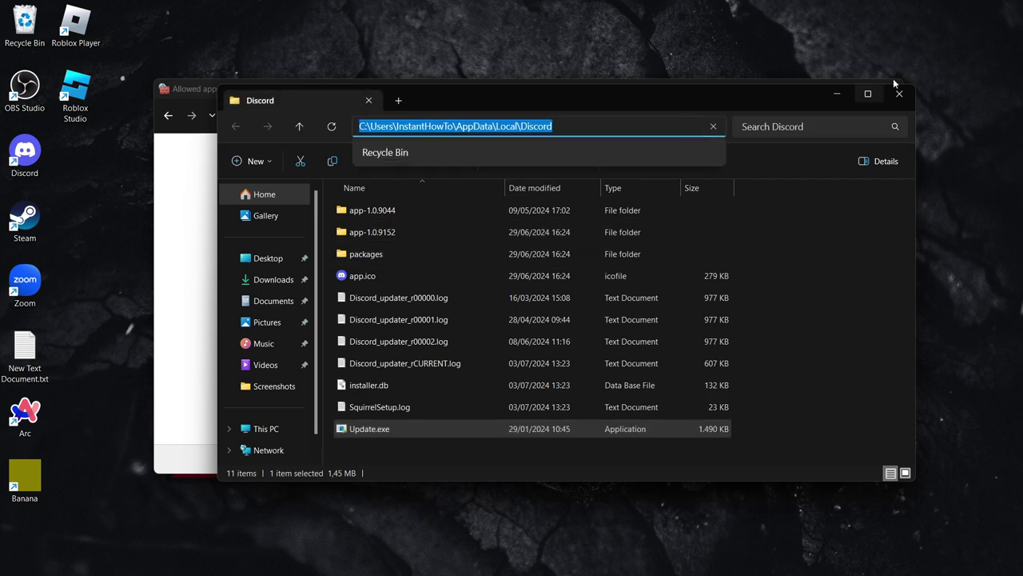
pyautogui.click(837, 93)
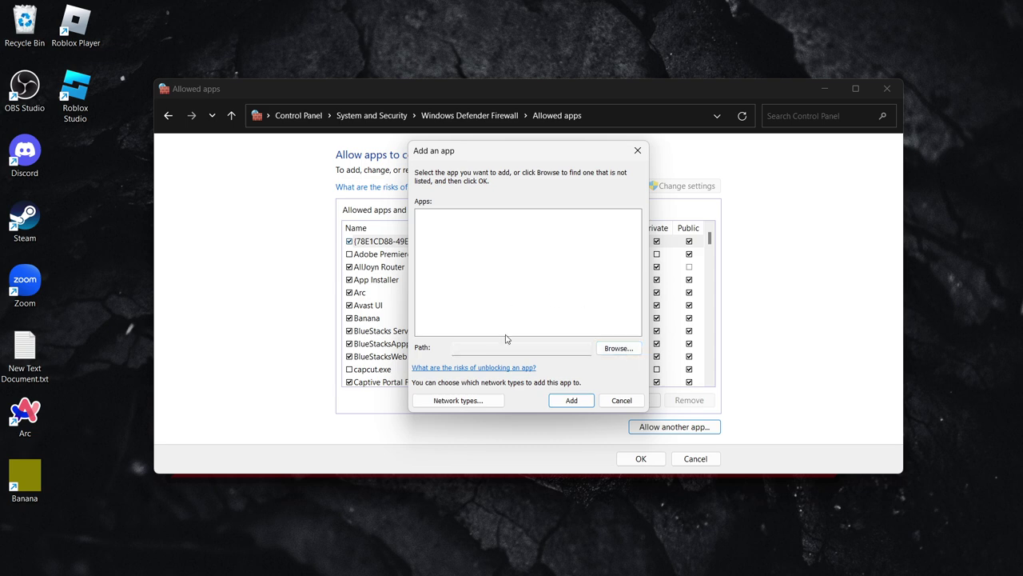
# - Browse to the pasted Discord install folder and choose Update.exe as the program
pyautogui.click(620, 348)
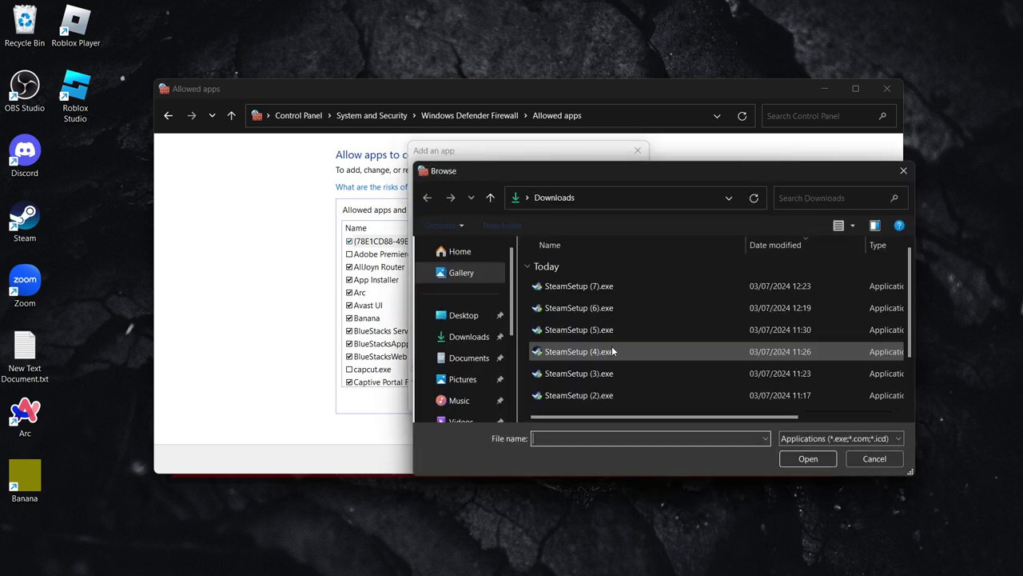
pyautogui.moveTo(659, 193); pyautogui.dragTo(594, 138)
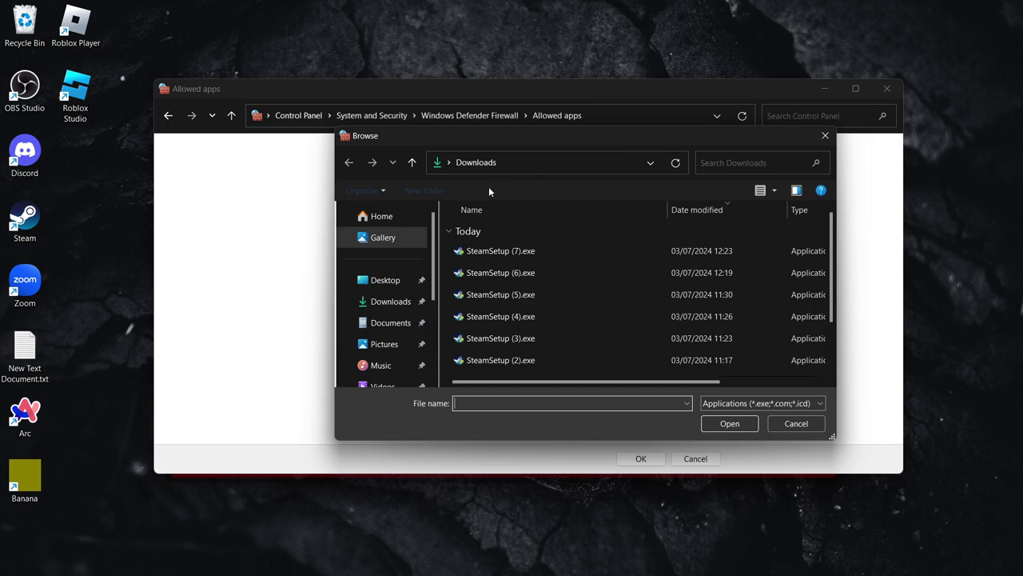
pyautogui.click(576, 160)
pyautogui.hotkey('ctrl', 'v')
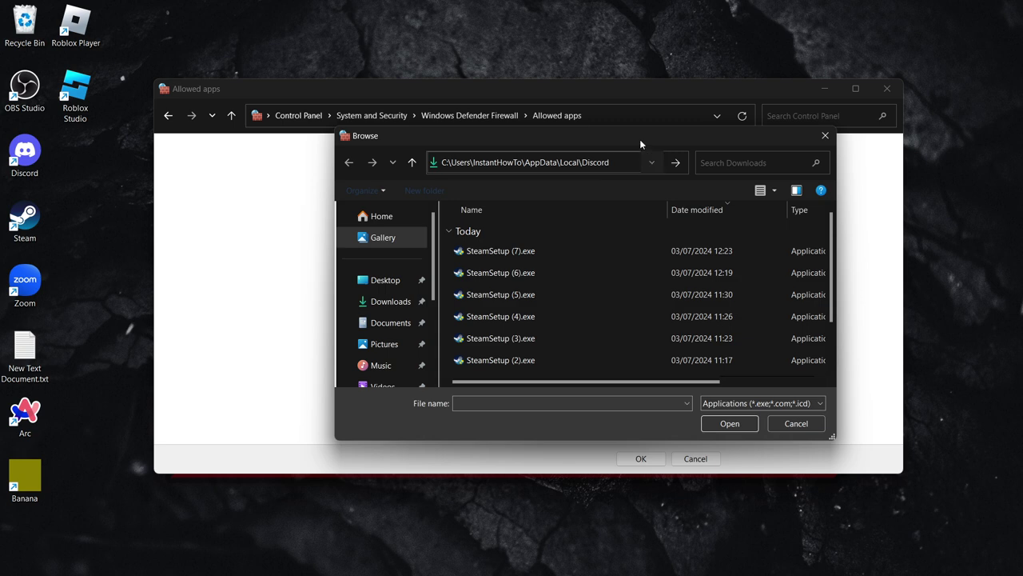
pyautogui.press('Return')
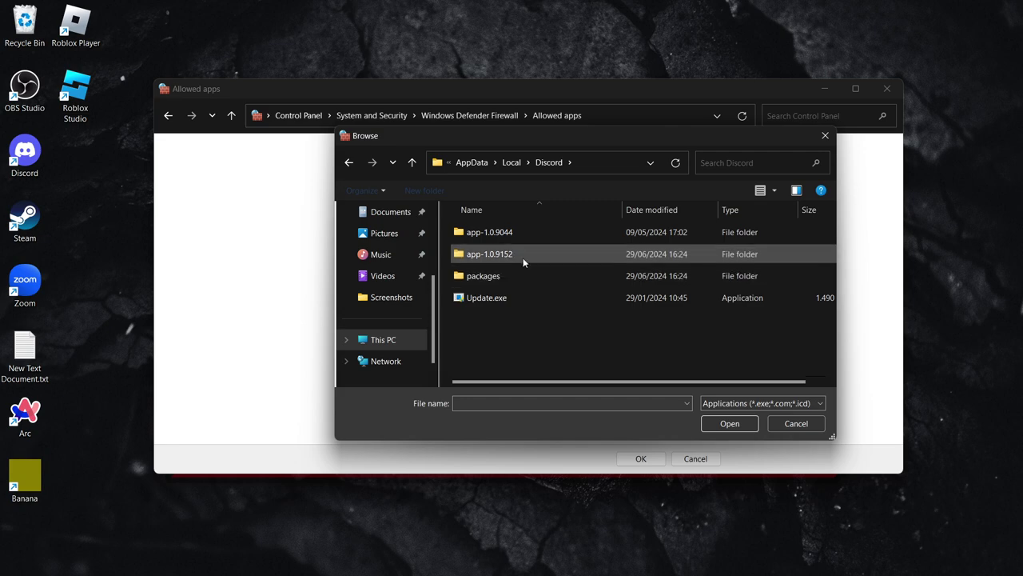
pyautogui.click(491, 299)
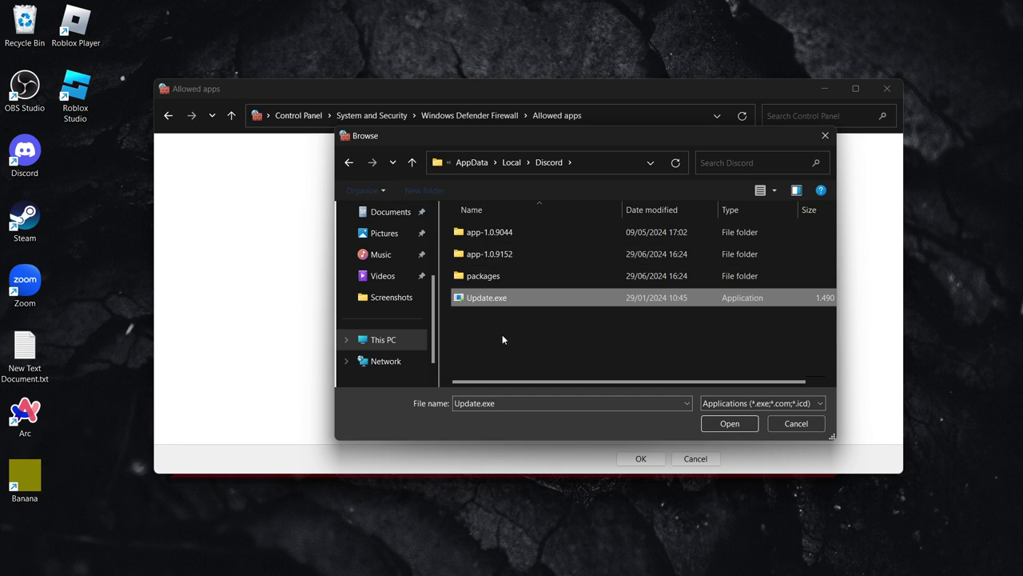
pyautogui.click(730, 423)
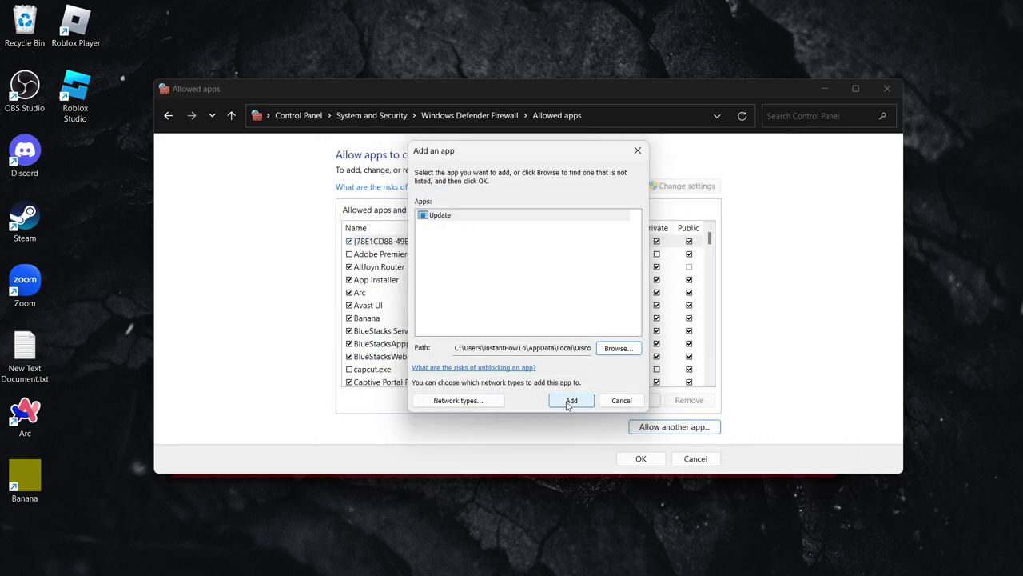
# - Add Update to the allowed apps on both Private and Public networks and save
pyautogui.click(569, 403)
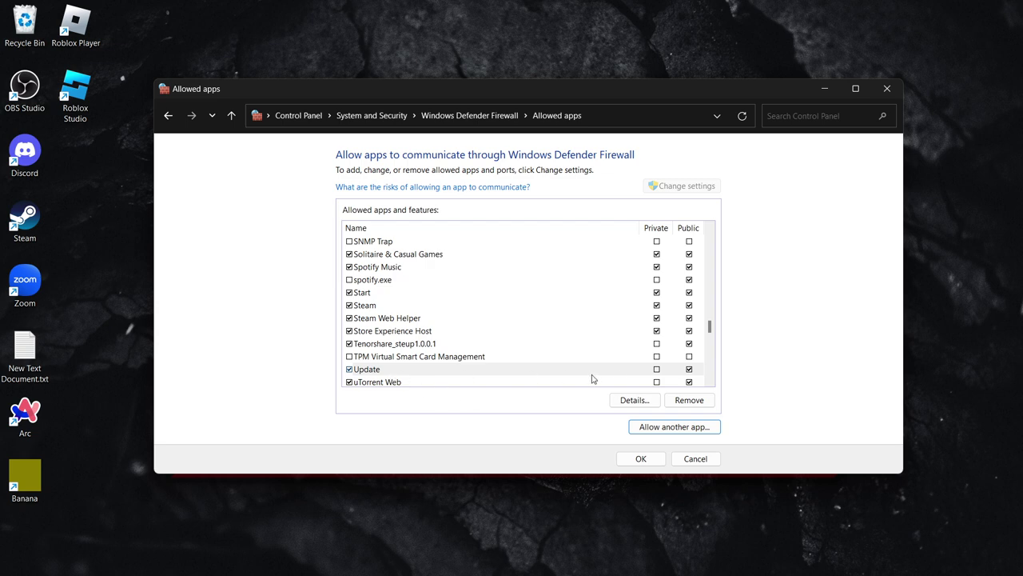
pyautogui.click(657, 369)
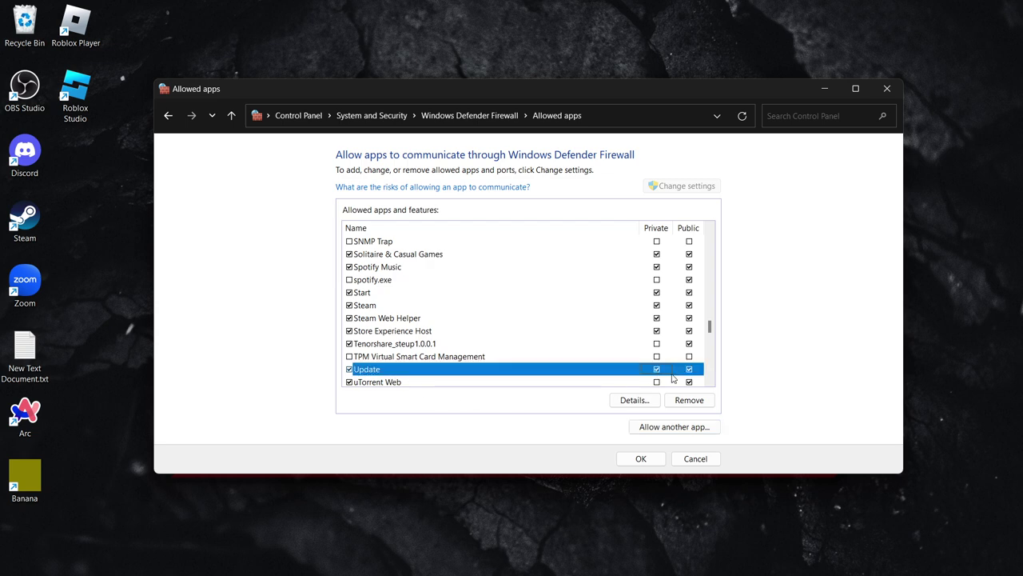
pyautogui.click(643, 458)
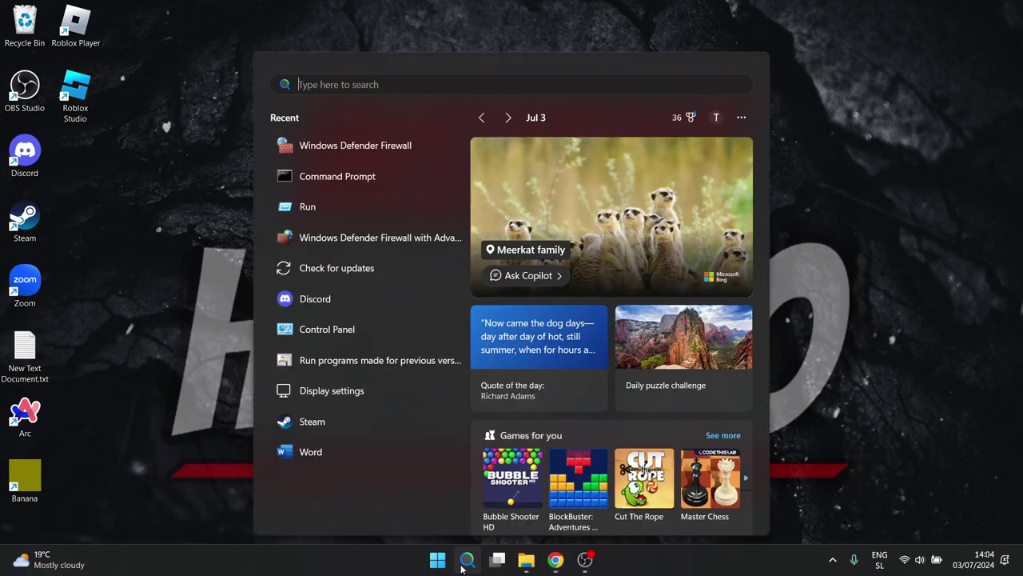
# - Search Installed apps for 'discord' and choose Uninstall from its options menu
pyautogui.write('uninstall')
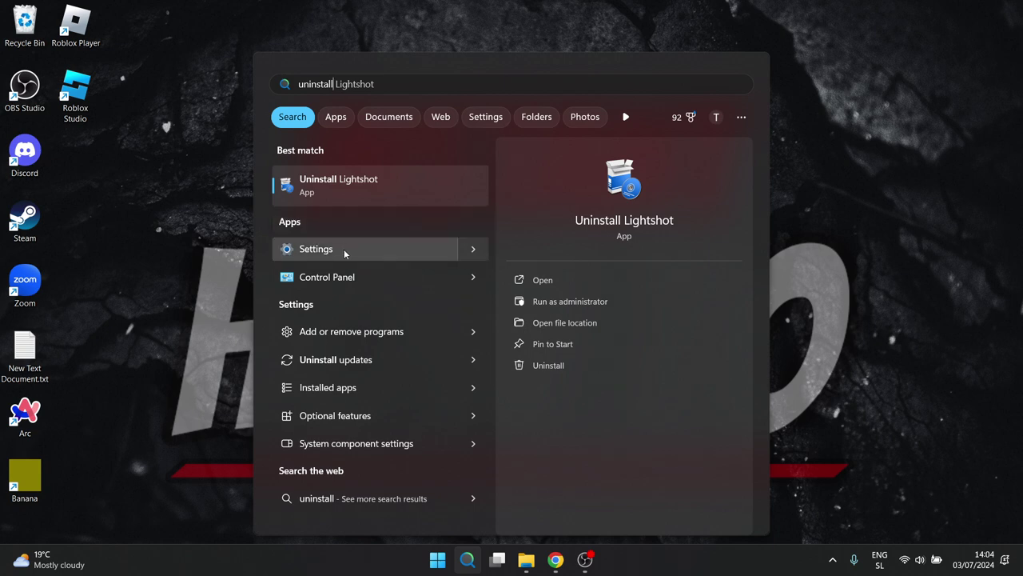
pyautogui.click(342, 389)
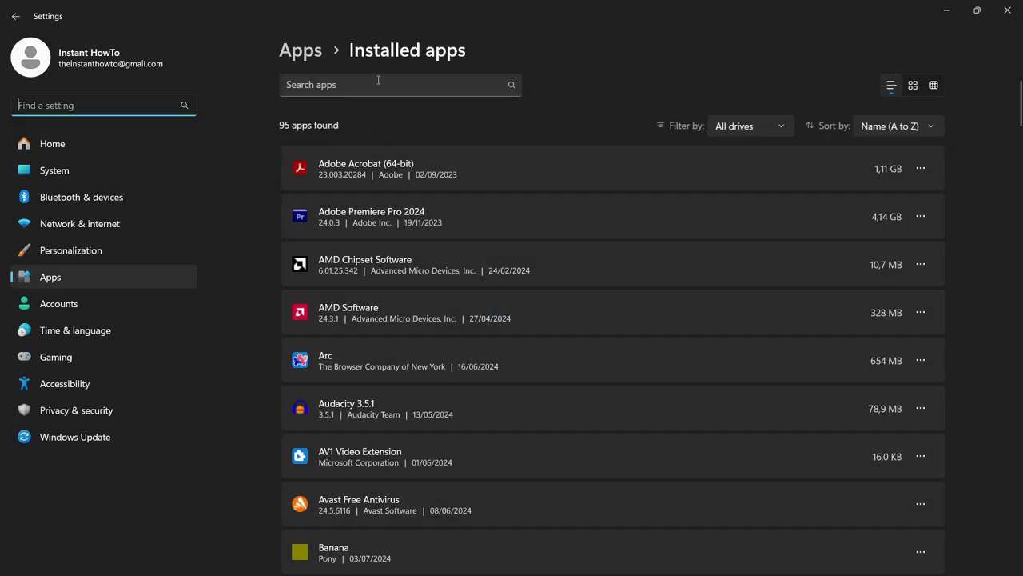
pyautogui.click(378, 84)
pyautogui.write('discord')
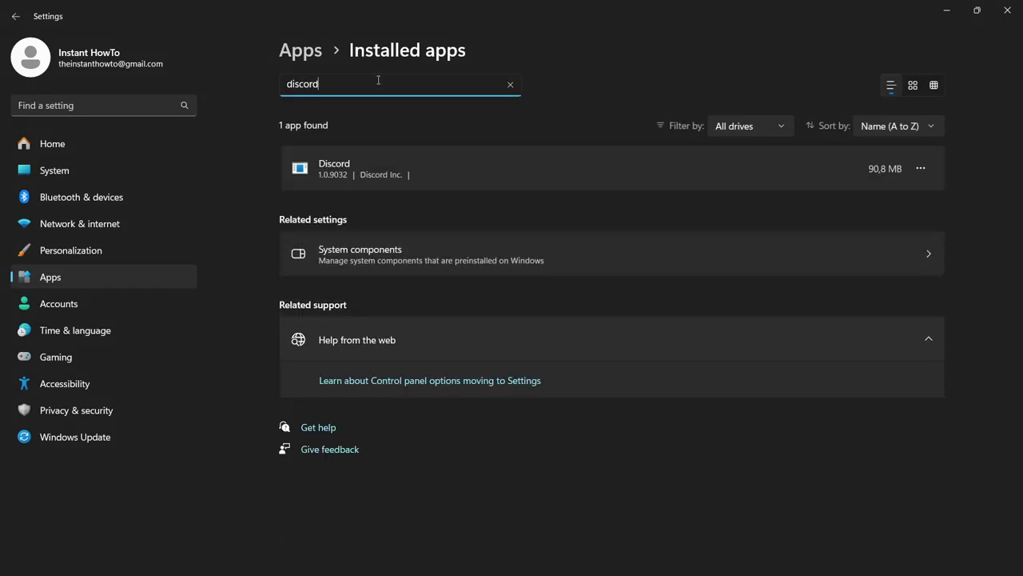
pyautogui.click(924, 168)
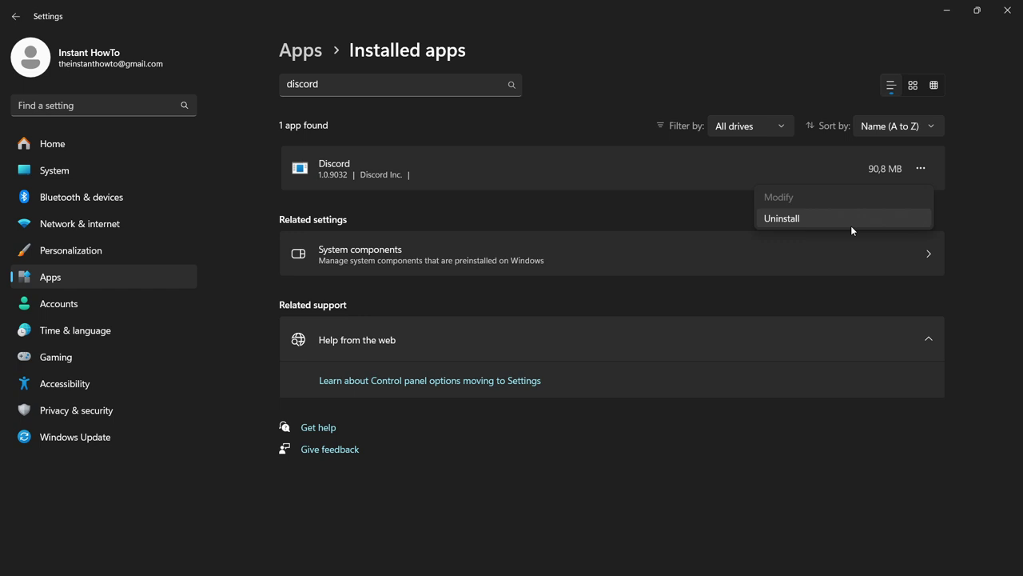
pyautogui.click(583, 63)
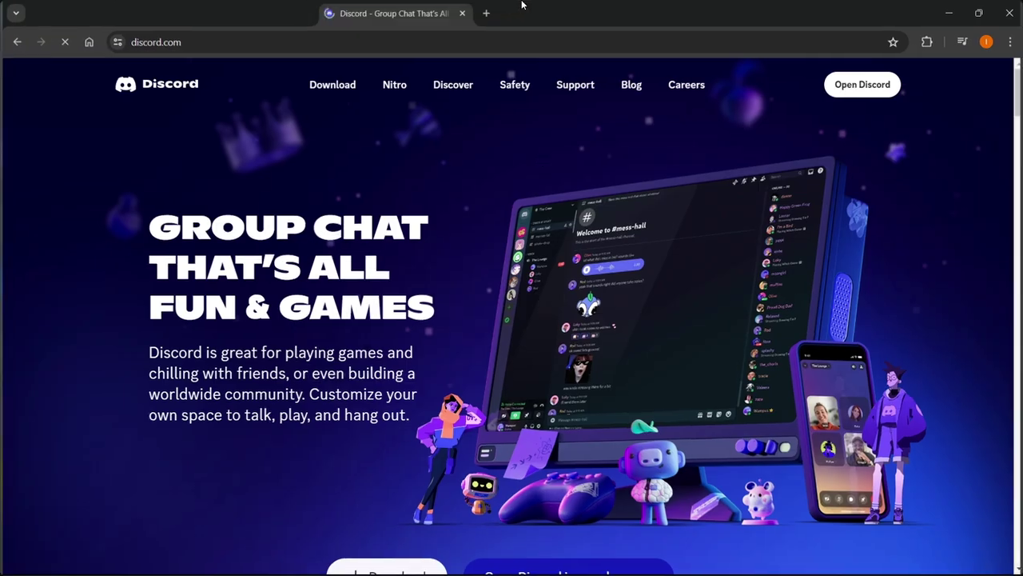
# - Scroll down the discord.com homepage to the Download button and back to the top
pyautogui.scroll(-2, 496, 241)
pyautogui.scroll(-2, 447, 288)
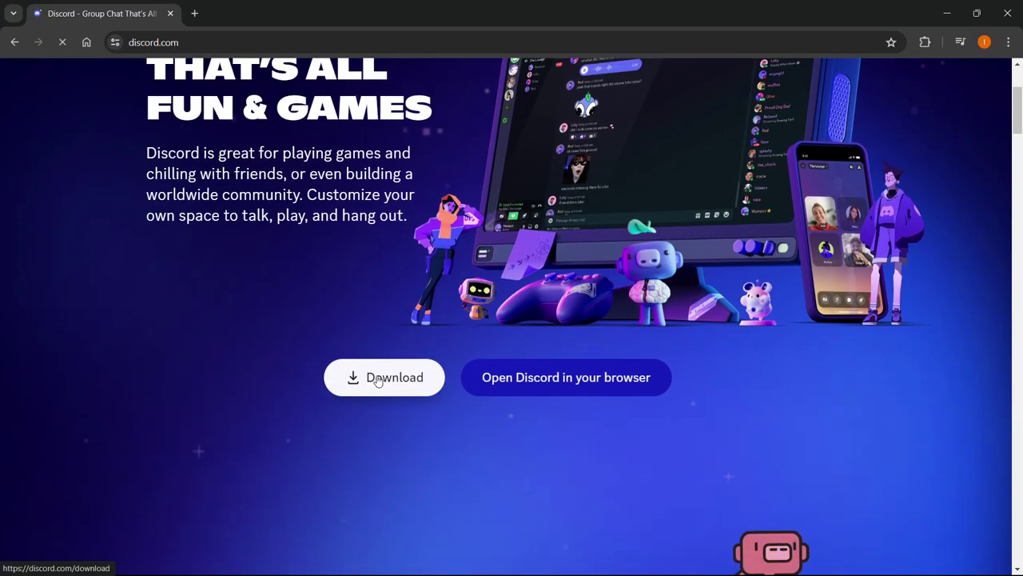
pyautogui.scroll(3, 376, 376)
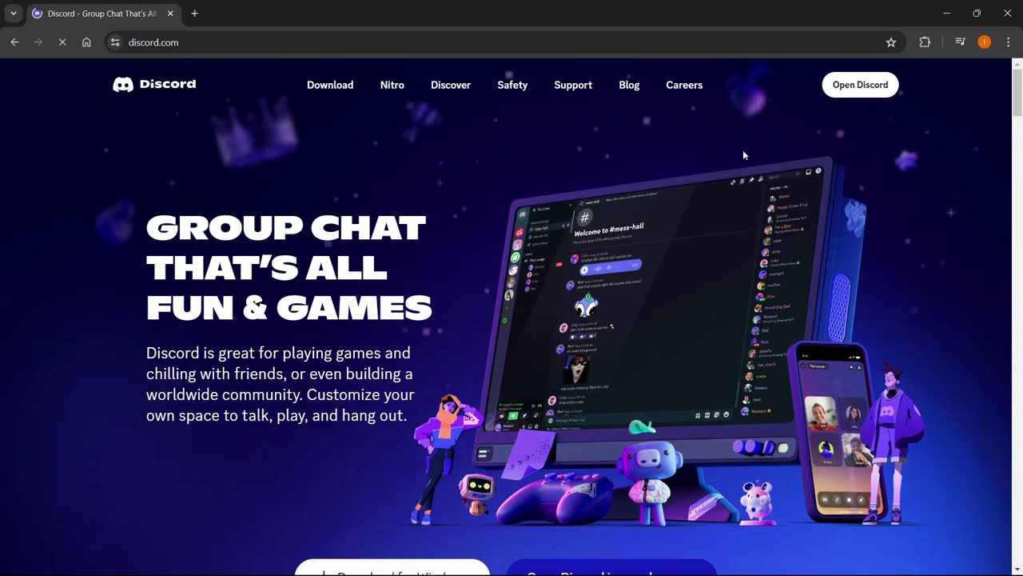